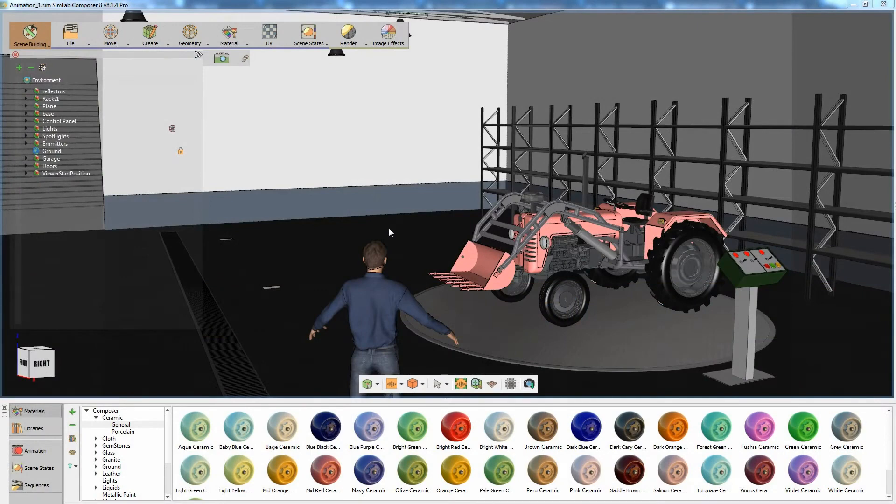
Switch from scene building to the Animation workspace
middle_drag(389, 228, 303, 325)
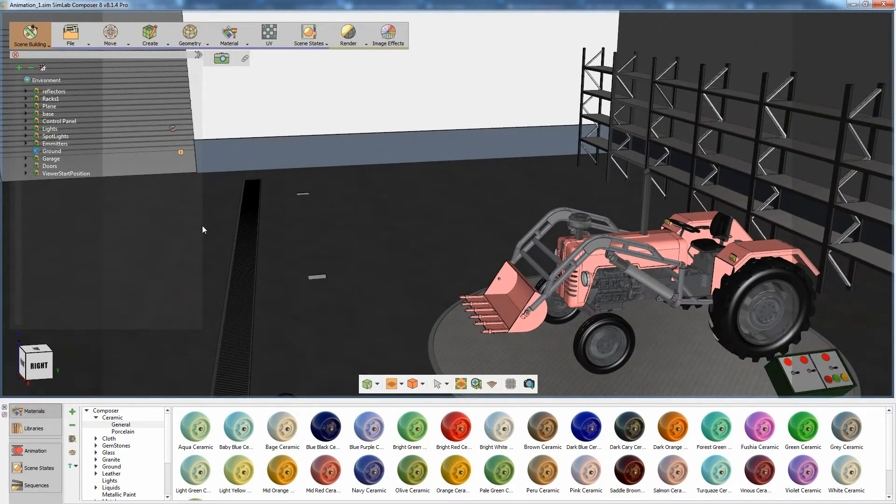
click(47, 45)
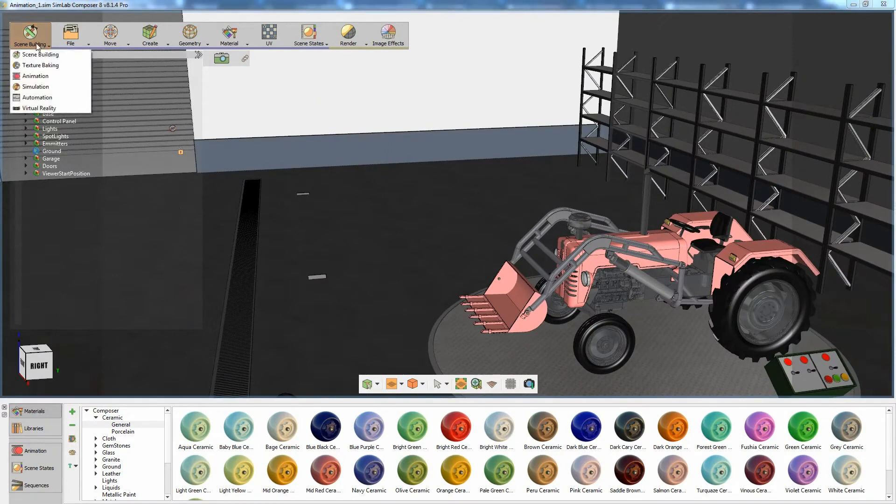
click(36, 76)
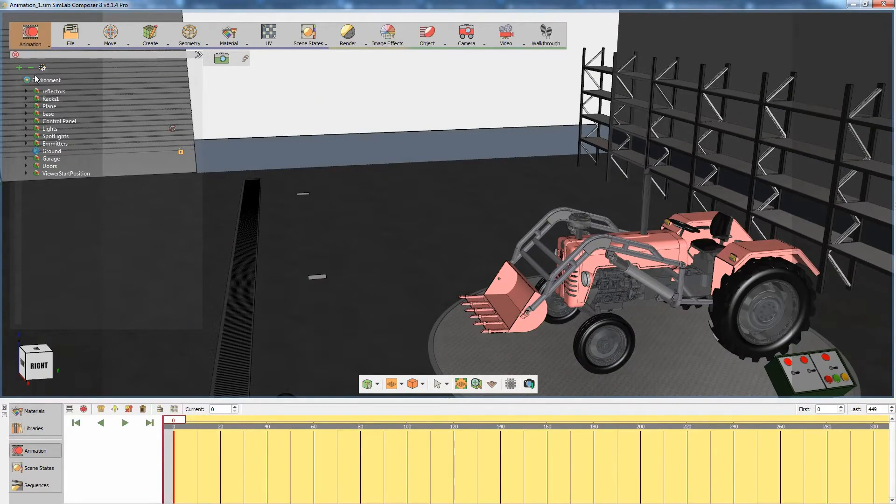
Key the garage door's opening at frame 60 by moving the whole Door1 group straight up by about 3.27
scroll(417, 131, up, 2)
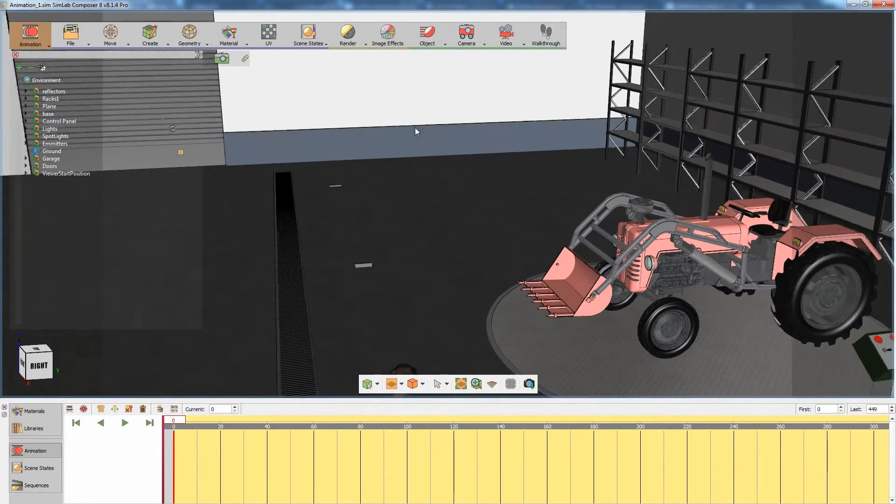
middle_drag(417, 132, 437, 129)
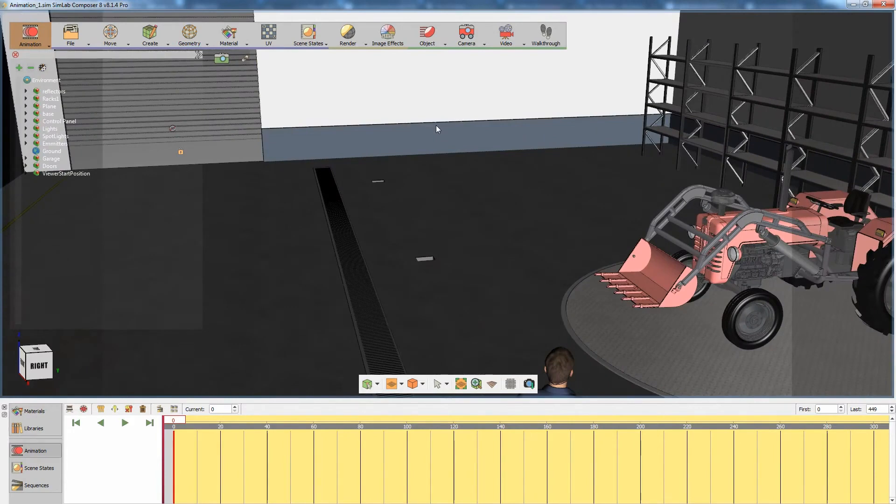
middle_drag(436, 126, 445, 122)
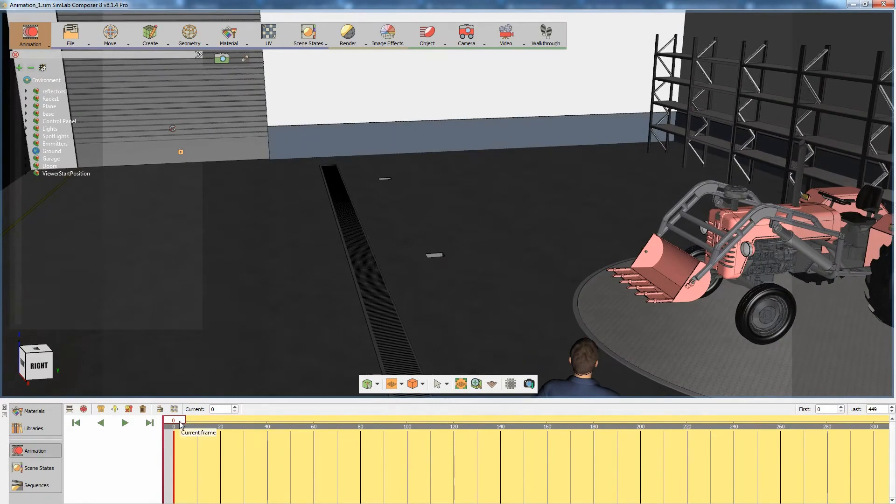
drag(180, 424, 315, 425)
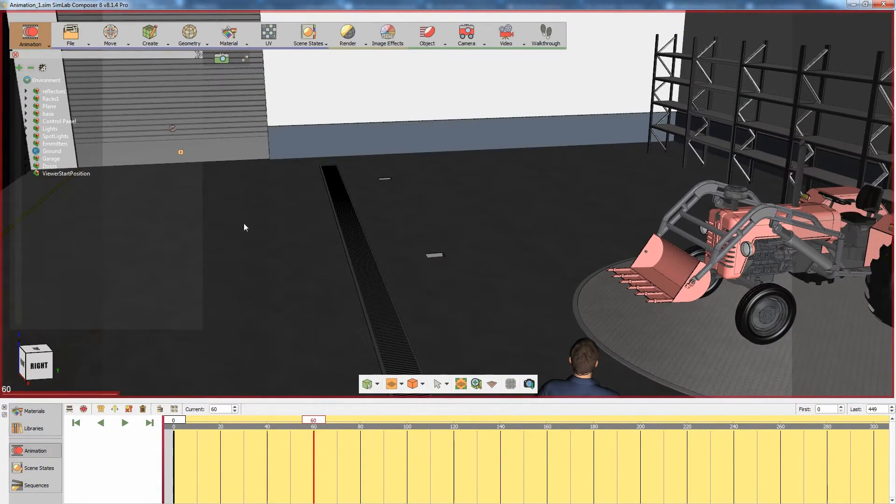
click(240, 149)
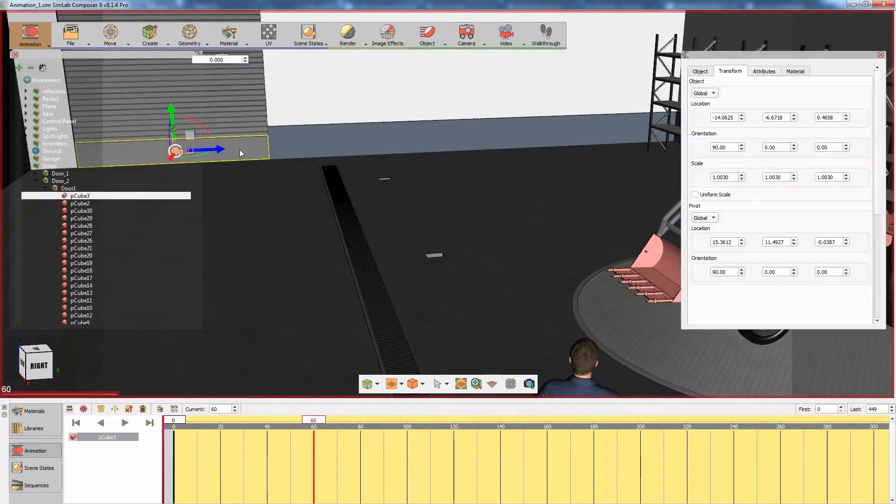
scroll(231, 140, down, 2)
middle_drag(369, 152, 442, 208)
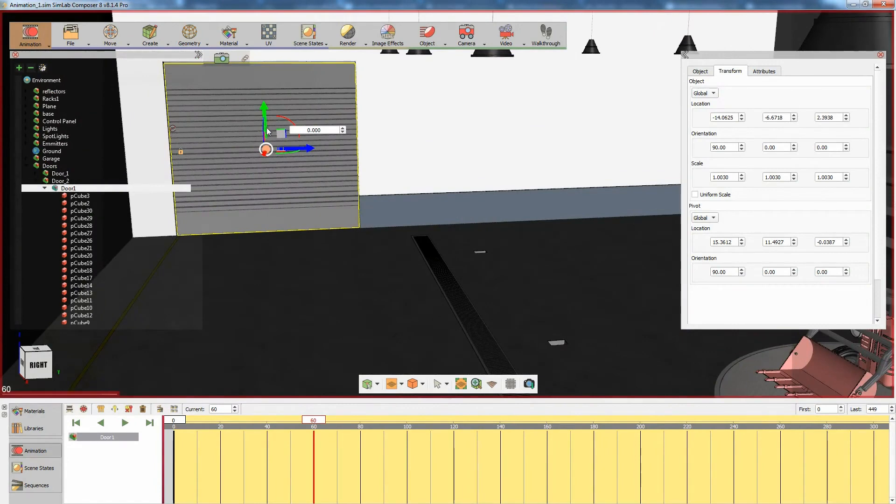
drag(267, 131, 268, 3)
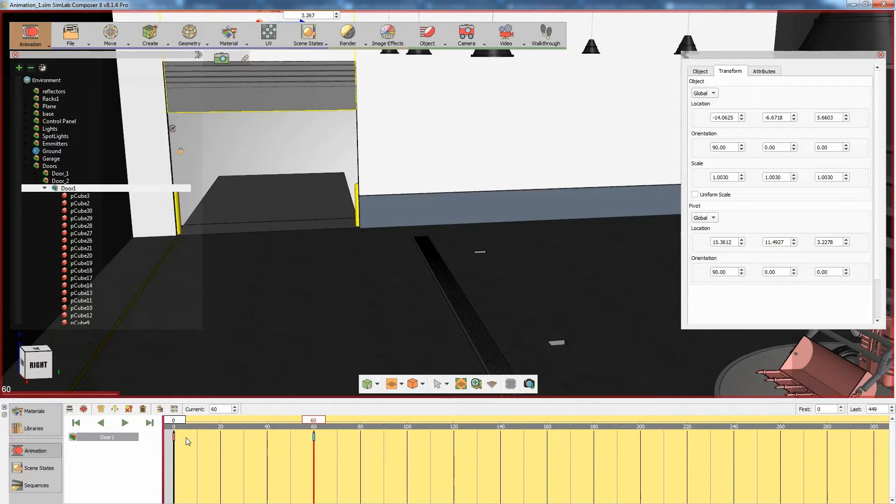
Play the animation from the first frame to preview the garage door opening, and stop it after the last keyframe
click(76, 422)
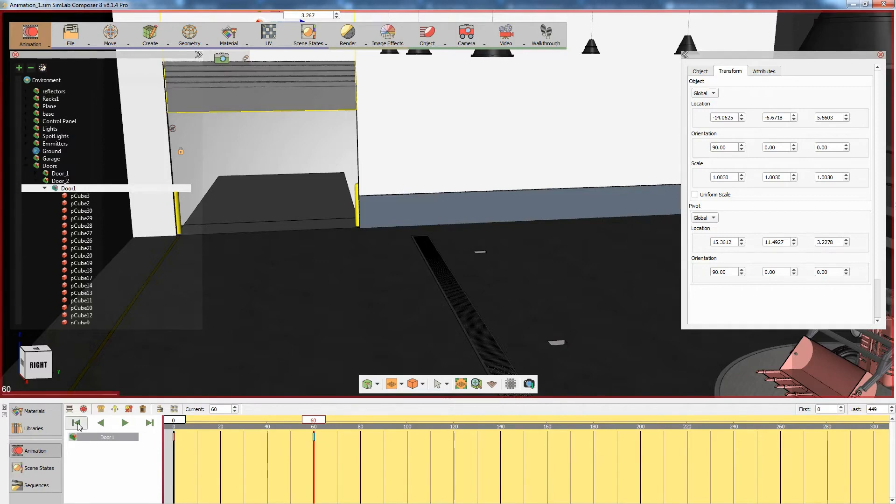
click(124, 423)
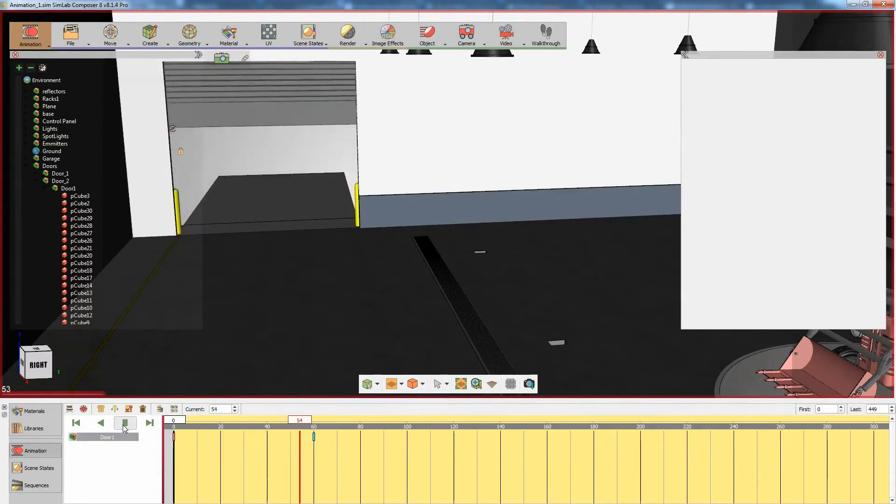
click(125, 425)
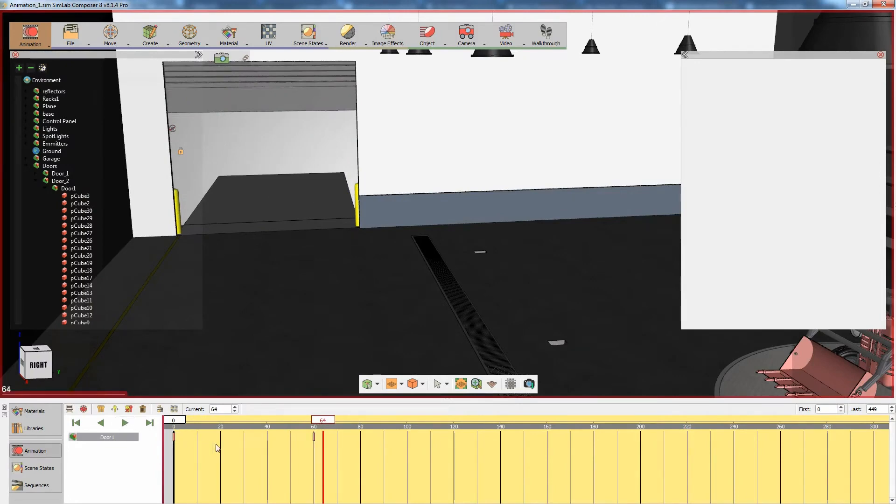
Limit the playback range to frames 44 through 82 and preview that section of the animation
scroll(216, 444, up, 1)
scroll(216, 443, up, 1)
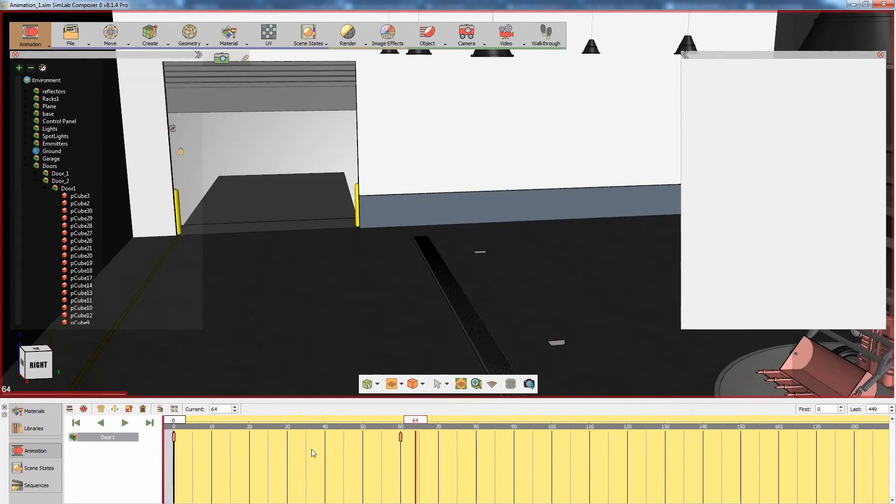
scroll(275, 451, up, 1)
scroll(340, 454, up, 1)
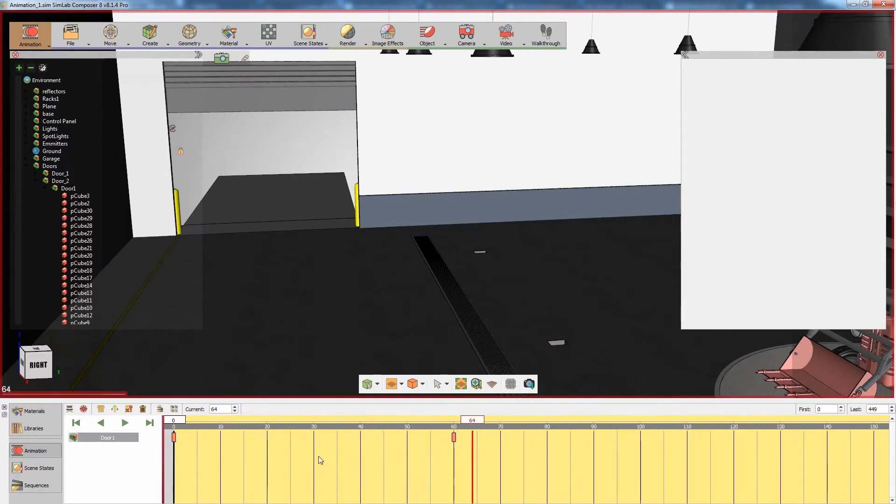
scroll(318, 455, down, 5)
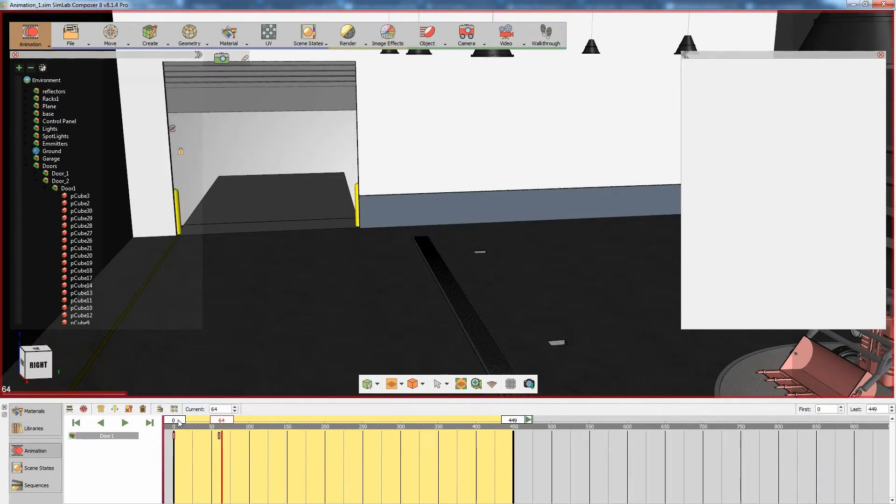
drag(179, 422, 208, 425)
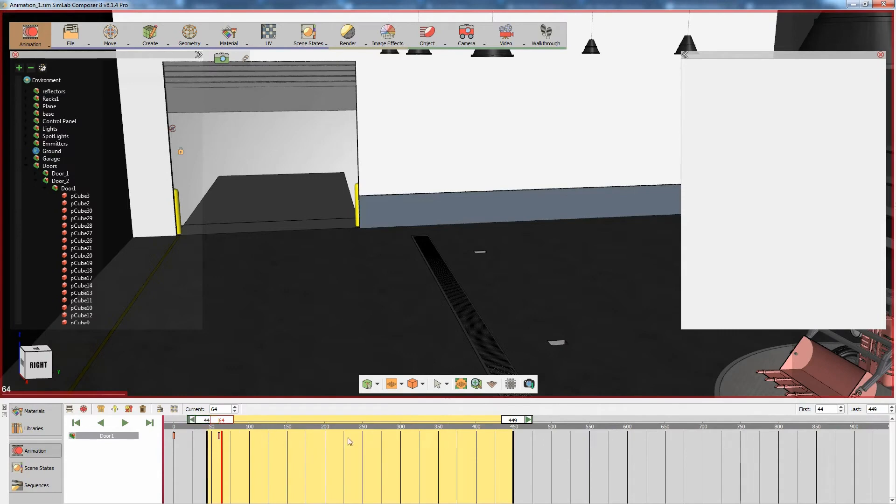
drag(514, 422, 238, 431)
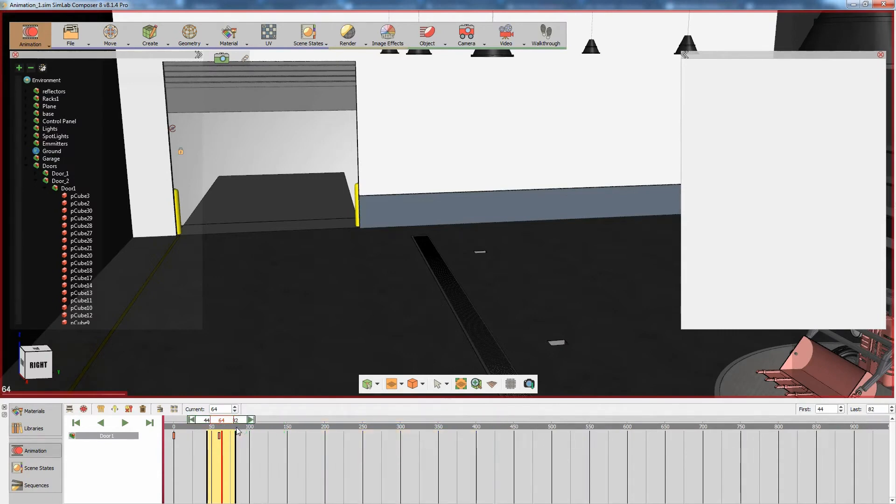
click(129, 425)
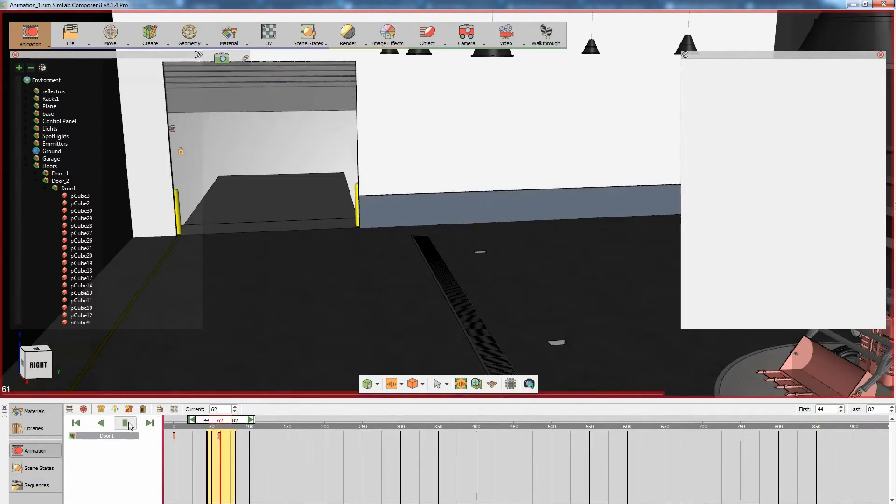
click(131, 424)
Set the animation range to start at frame 0 and end at frame 533
drag(192, 420, 169, 430)
mouse_move(250, 419)
mouse_down()
mouse_move(589, 422)
mouse_move(579, 423)
mouse_up()
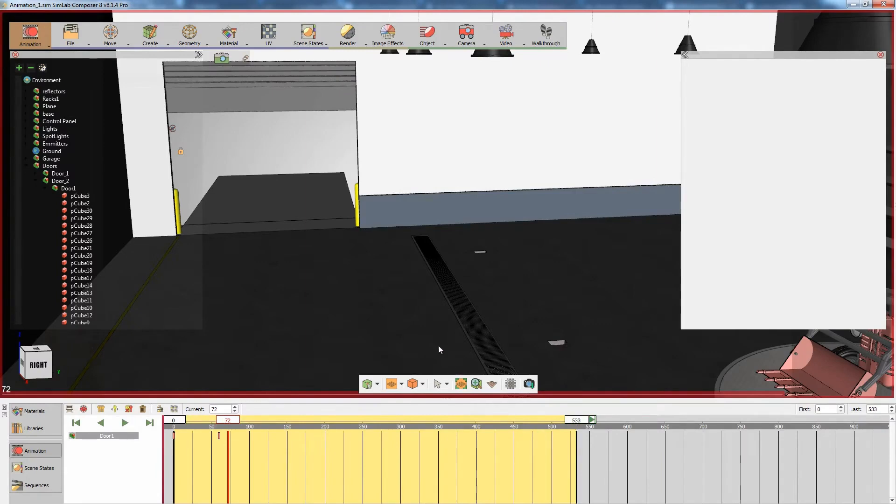
Start a composite path with points picked in 3D, running a straight segment from beneath the tractor to the floor in front of its platform
drag(477, 328, 378, 304)
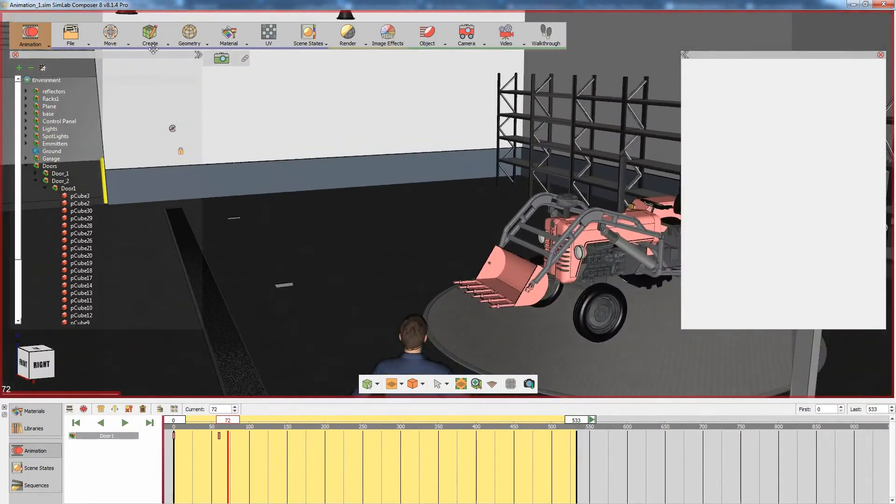
click(150, 42)
mouse_move(196, 84)
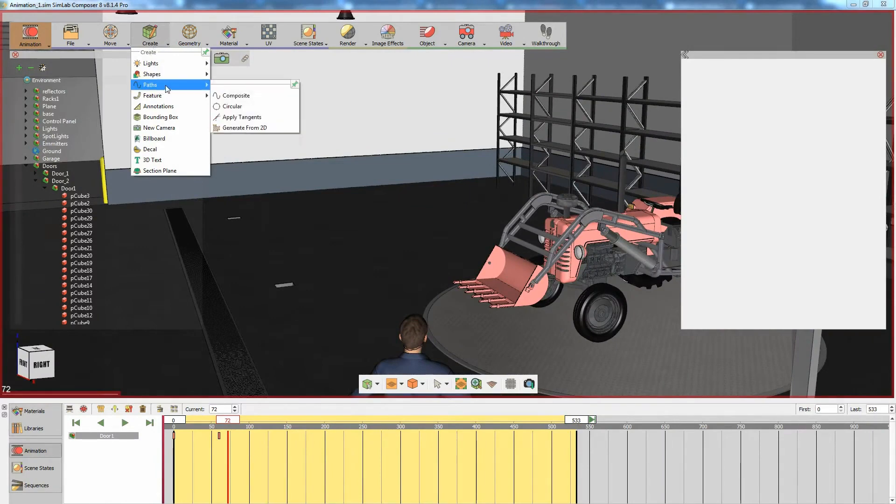
click(247, 96)
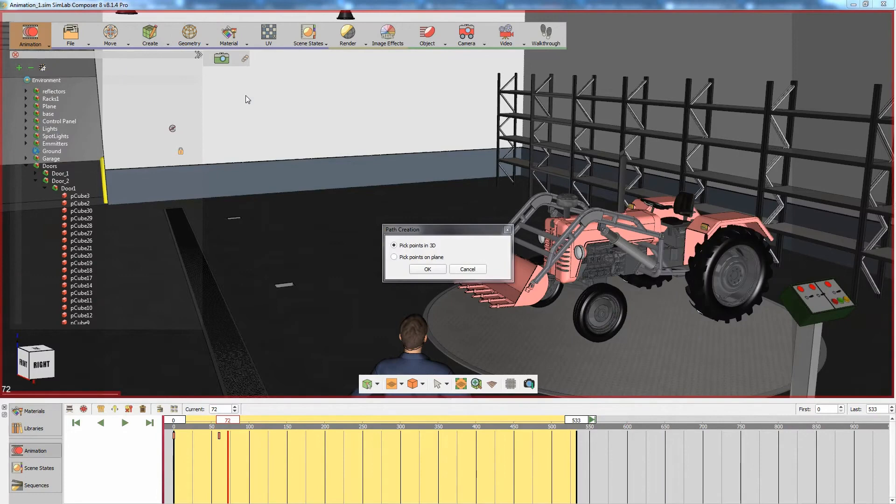
click(426, 269)
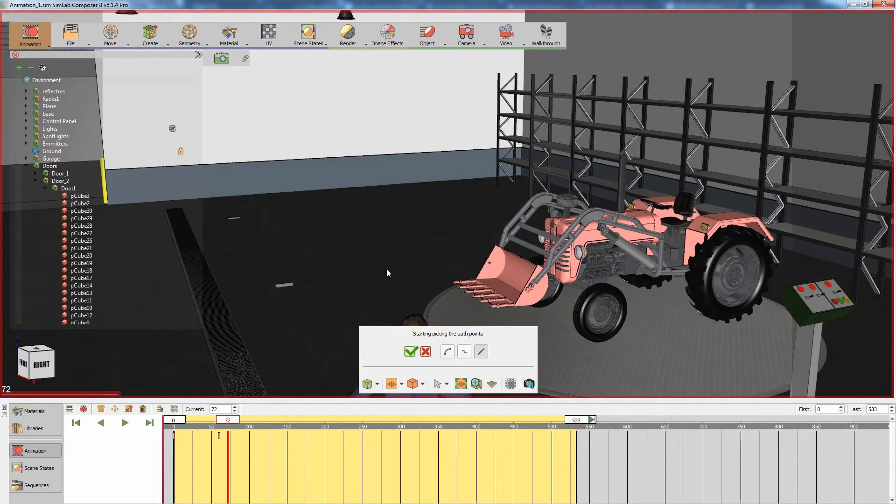
middle_drag(386, 269, 450, 279)
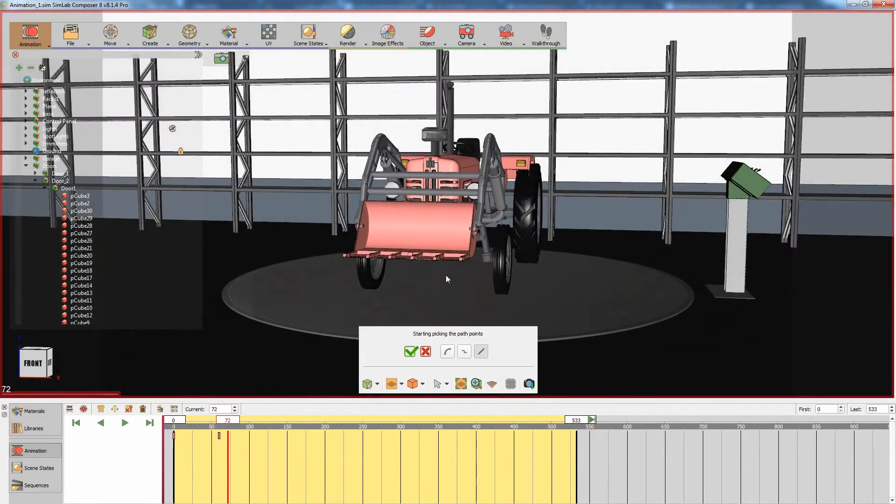
click(447, 275)
middle_drag(493, 281, 413, 311)
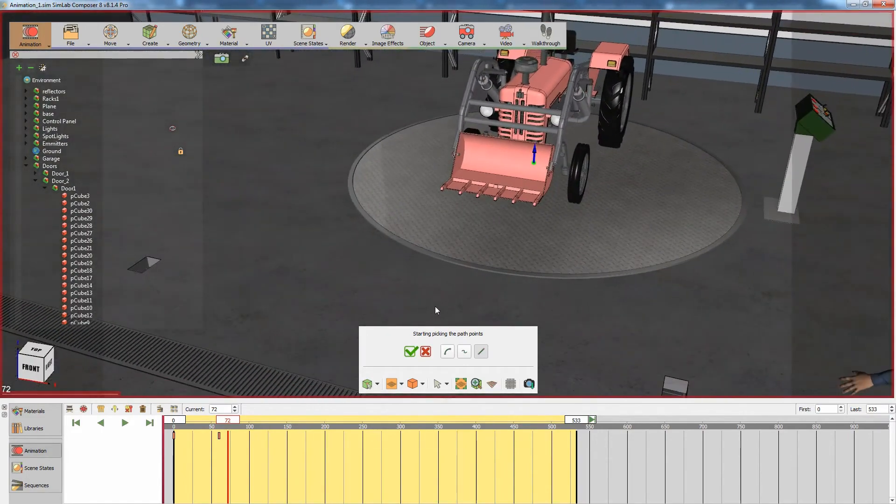
click(435, 306)
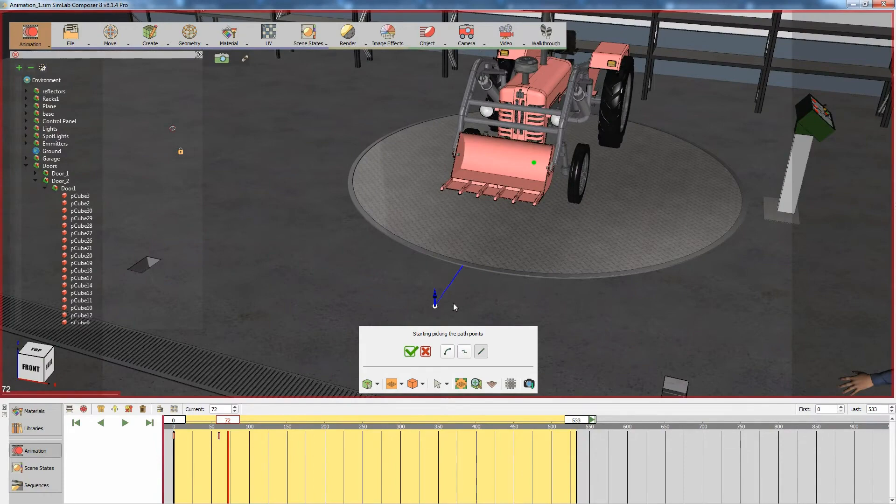
Continue the path as a smooth curve through three points across the floor and out through the open garage door, and finish it
middle_drag(476, 298, 233, 289)
middle_drag(518, 288, 305, 223)
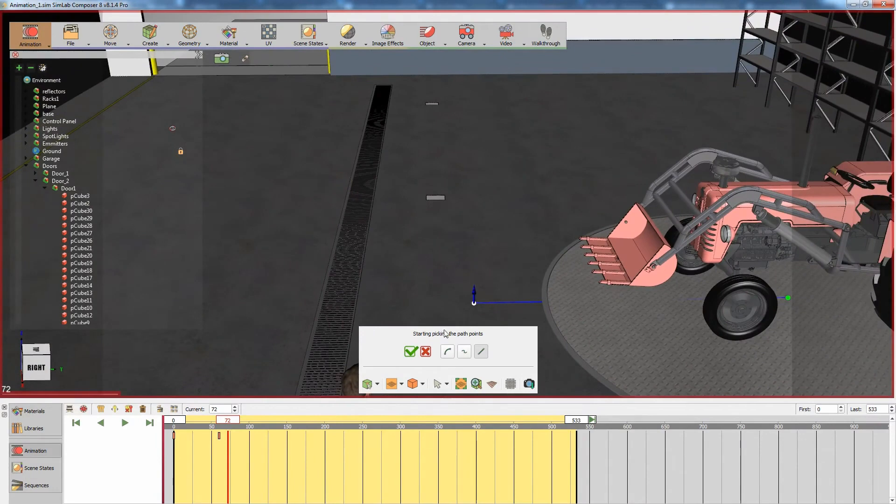
click(469, 353)
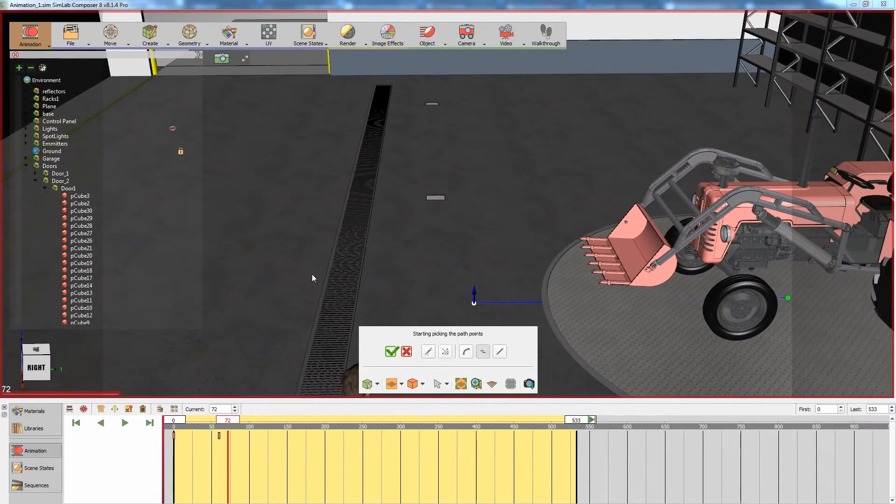
middle_drag(285, 251, 316, 245)
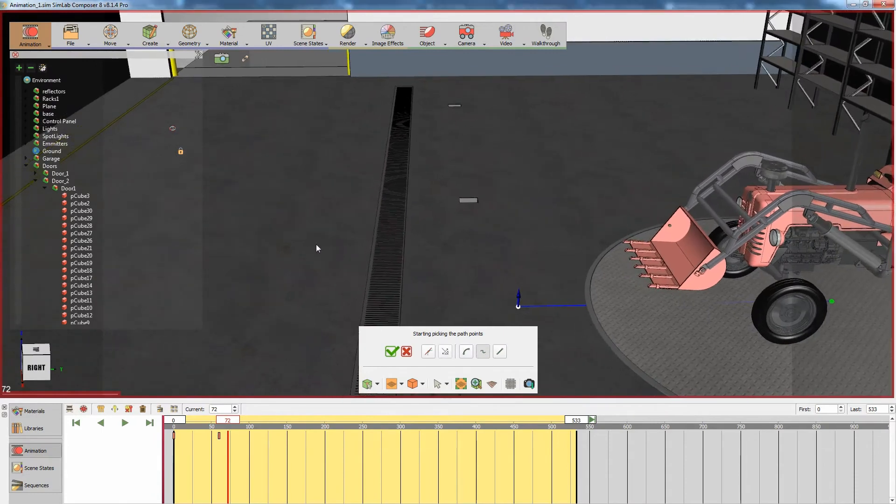
click(252, 203)
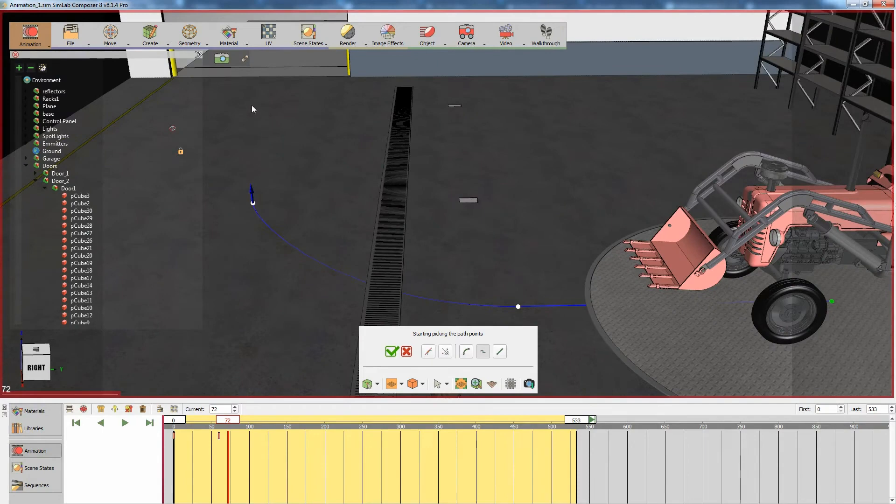
click(254, 88)
middle_drag(254, 89, 407, 164)
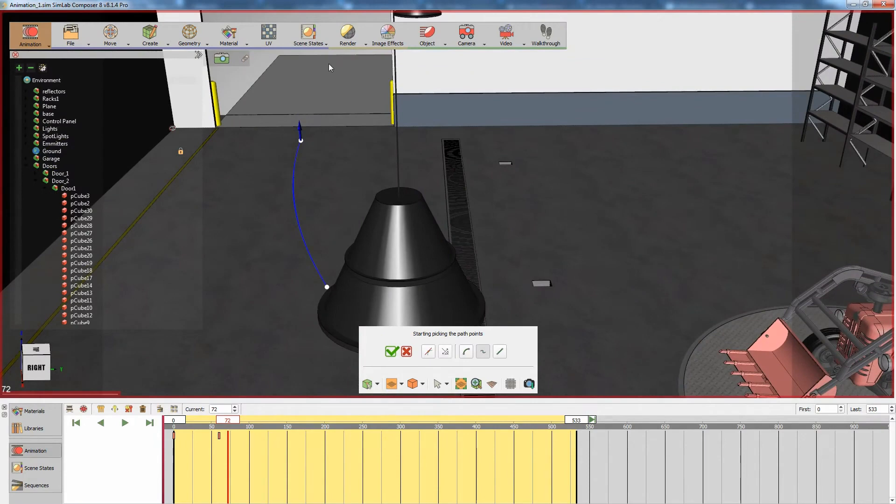
click(328, 64)
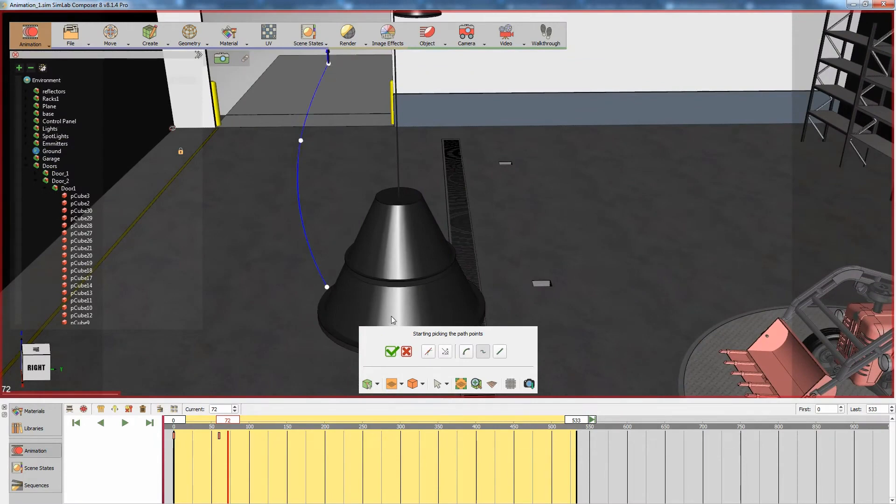
click(392, 352)
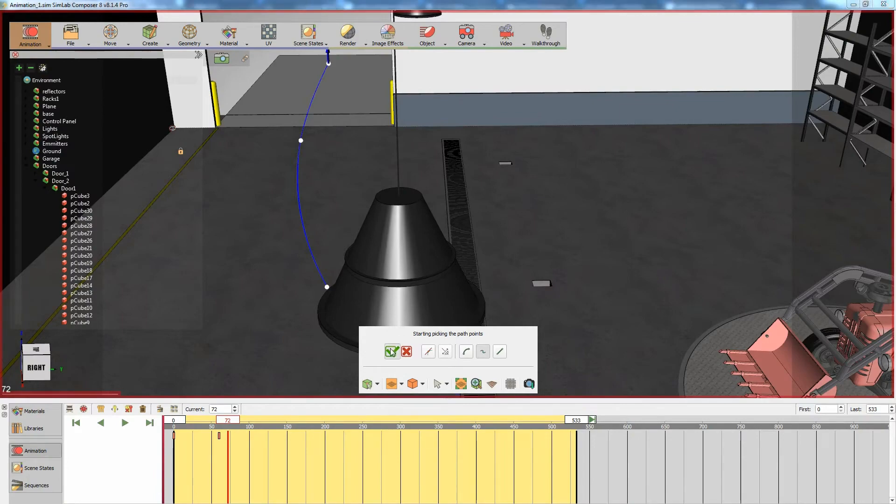
middle_drag(420, 325, 619, 261)
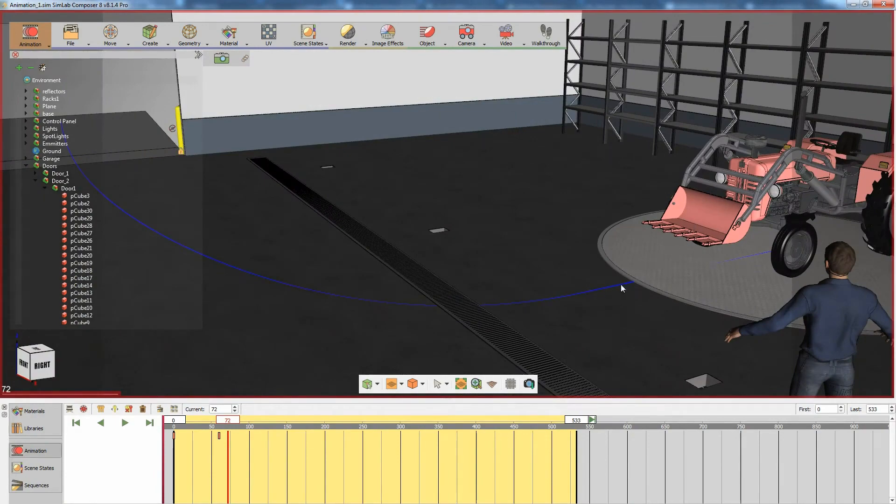
Select the whole tractor assembly and start a Follow Path animation for it
click(676, 227)
middle_drag(642, 222, 340, 237)
click(491, 248)
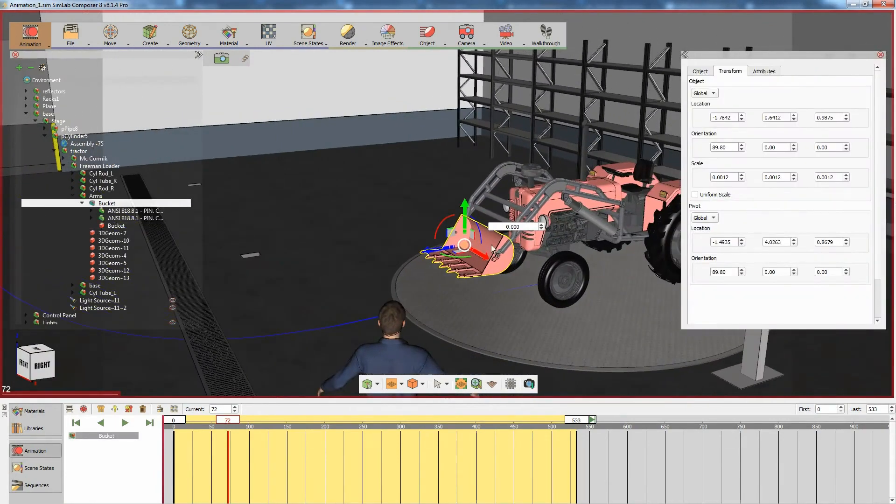
click(491, 247)
click(491, 248)
click(491, 247)
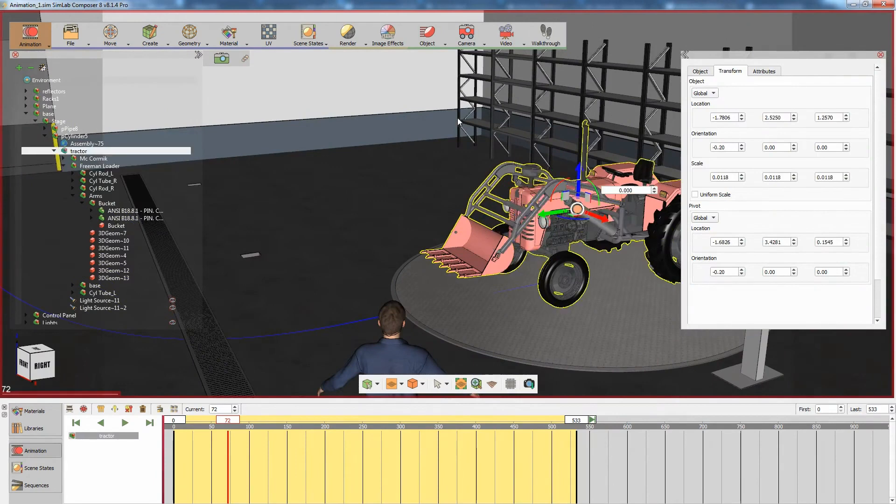
click(427, 34)
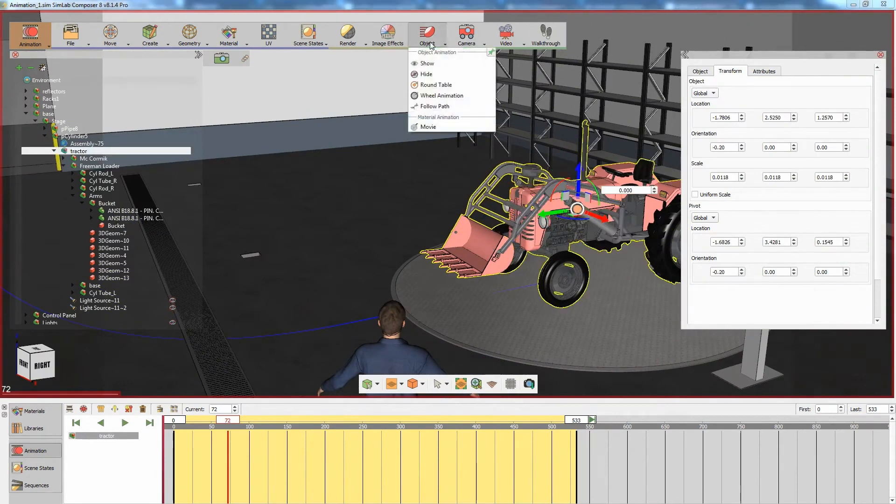
click(435, 107)
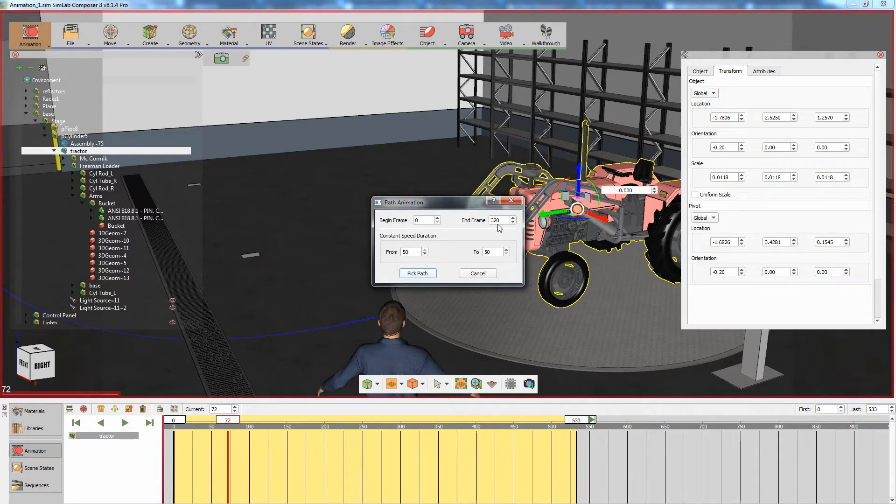
Set the path animation's end frame to 350, change the start of its constant speed duration, and proceed to path picking
drag(501, 221, 486, 222)
text(350)
double_click(413, 251)
text(3)
drag(413, 251, 402, 252)
text(0)
click(416, 274)
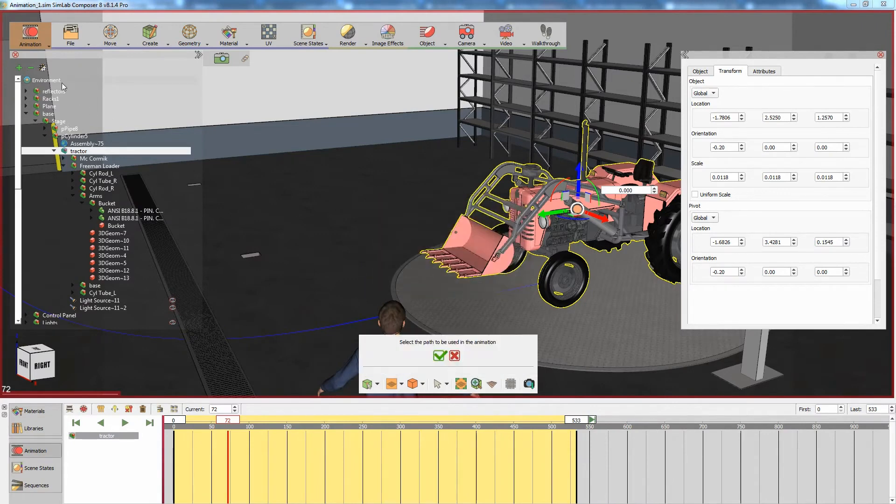
Use PATH-6 as the tractor's animation path and accept the tractor's orientation along it
click(30, 68)
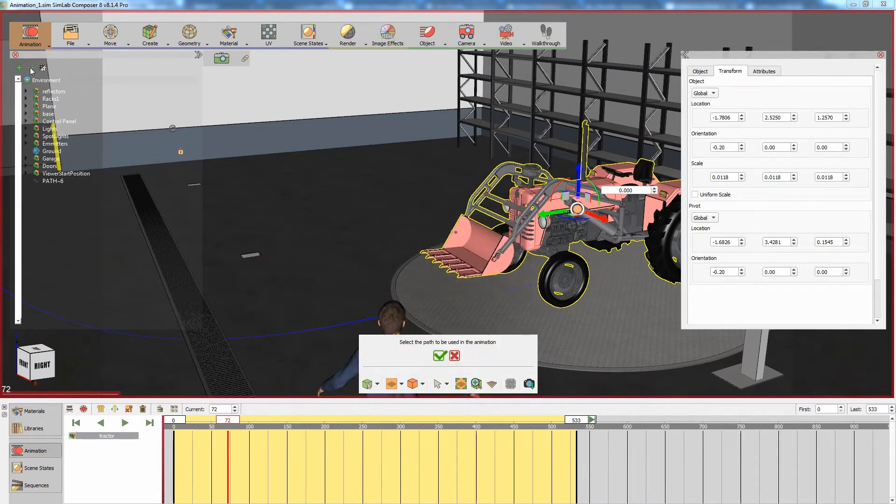
click(53, 181)
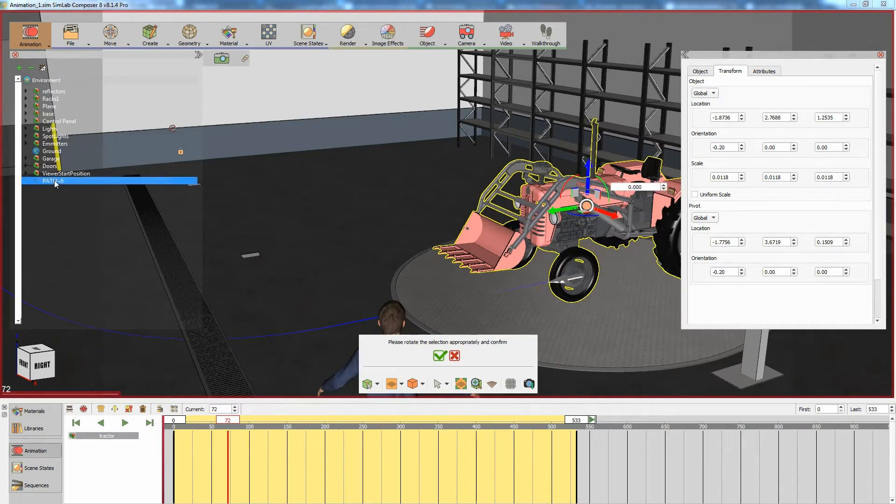
middle_drag(430, 231, 369, 219)
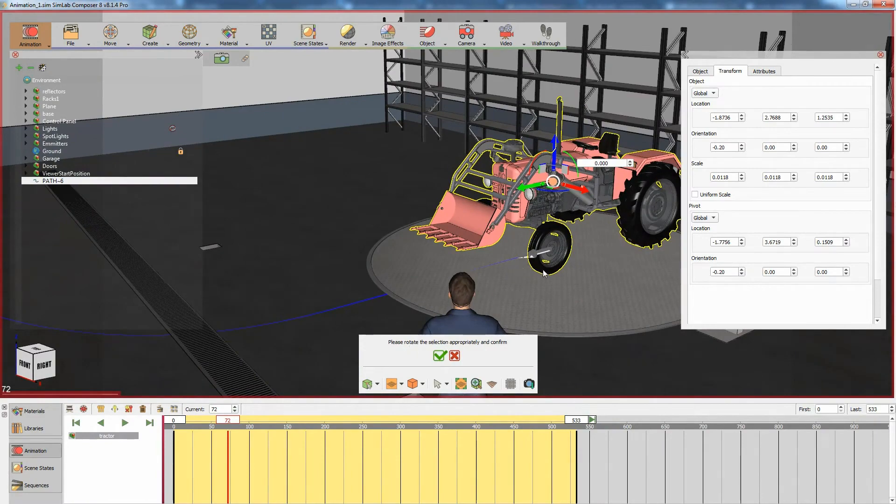
mouse_move(544, 273)
middle_down()
mouse_move(643, 275)
mouse_move(637, 268)
mouse_move(630, 288)
mouse_move(518, 252)
mouse_move(570, 262)
mouse_move(538, 265)
middle_up()
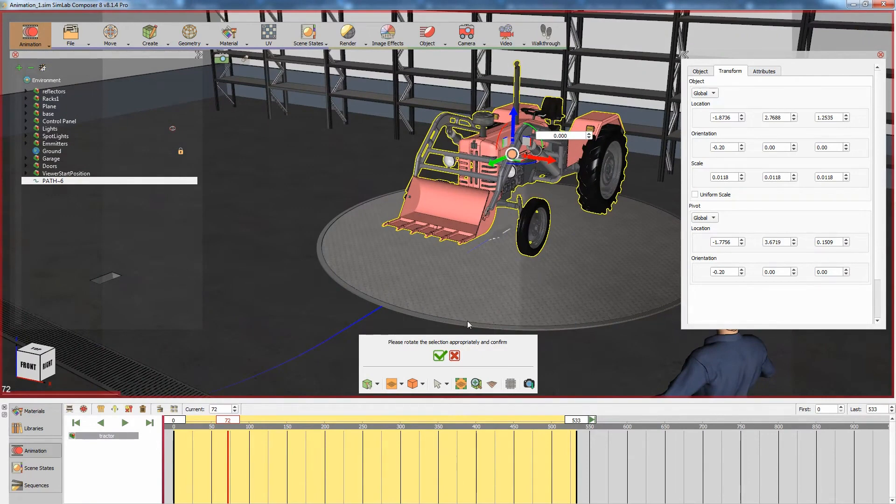
click(441, 356)
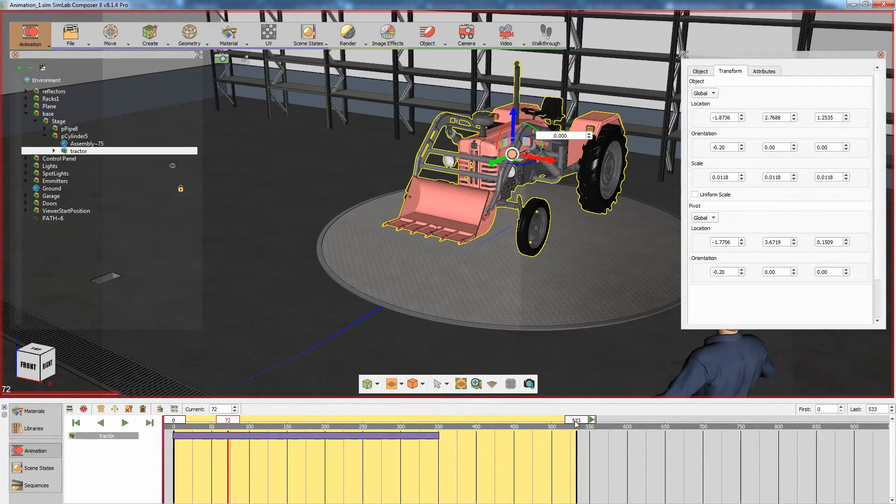
Shorten the animation range to end at frame 351 and preview the tractor's drive from the start, returning to the first frame
drag(570, 428, 440, 426)
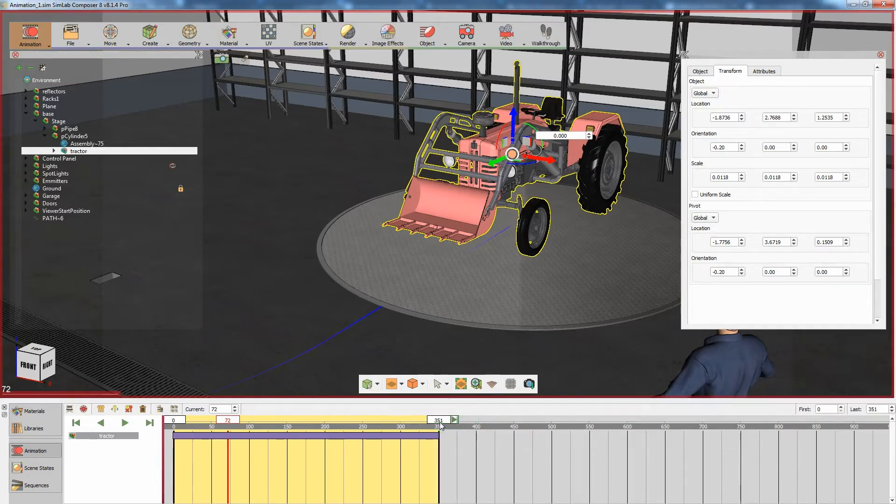
click(76, 423)
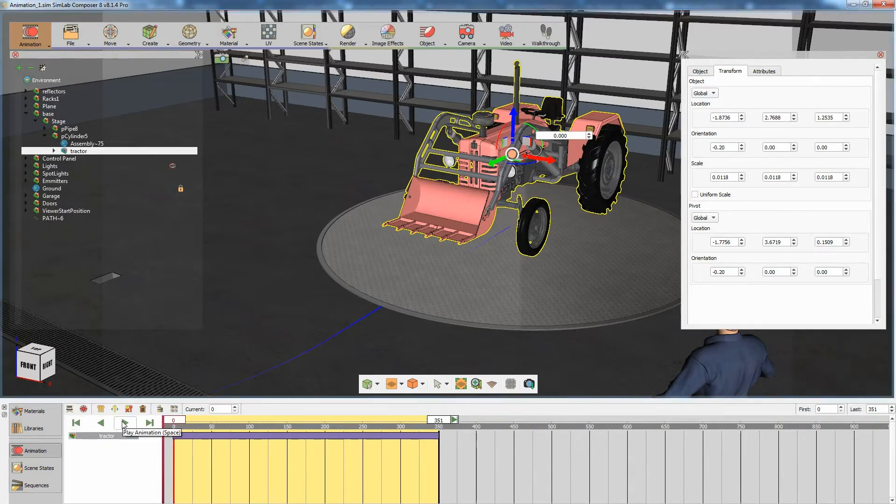
click(124, 423)
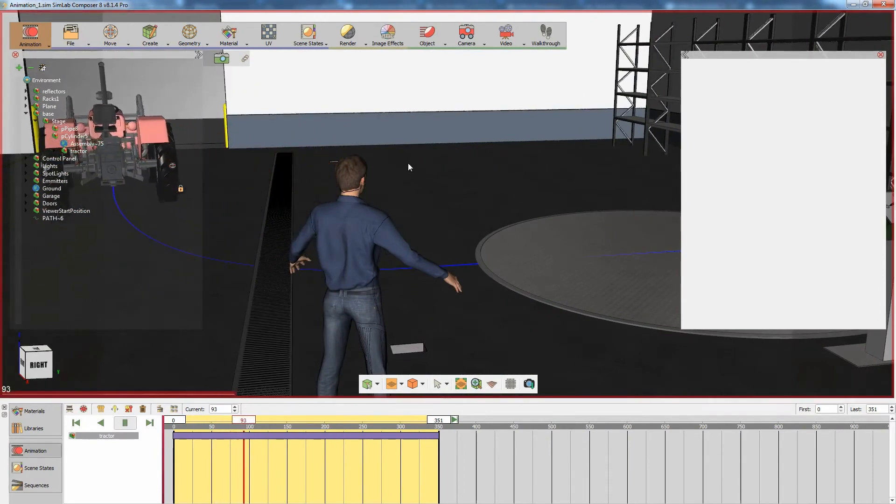
middle_drag(501, 166, 646, 182)
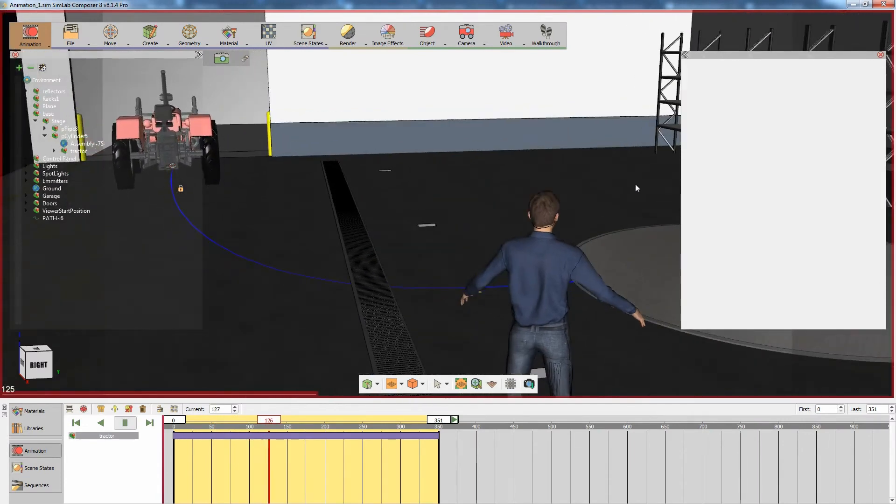
click(120, 424)
click(76, 423)
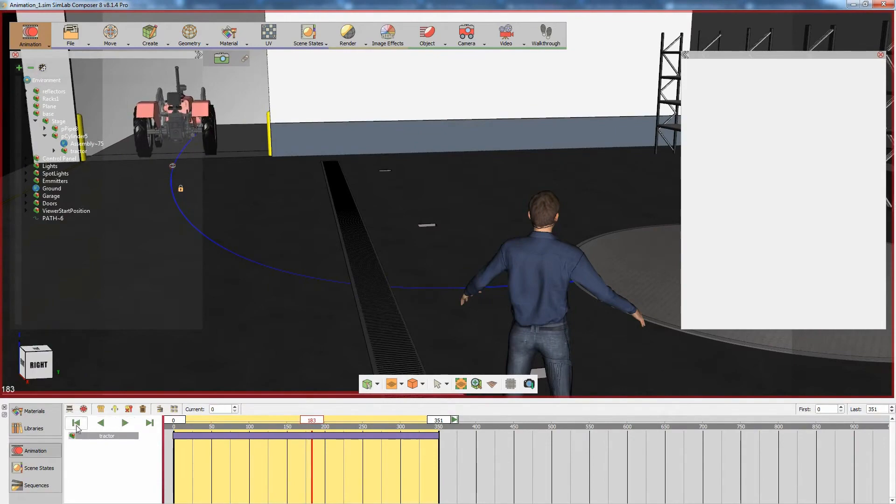
Select the complete left front wheel group (Level1) of the tractor and start a Wheel Animation for it
middle_drag(575, 163, 387, 169)
middle_drag(565, 183, 452, 174)
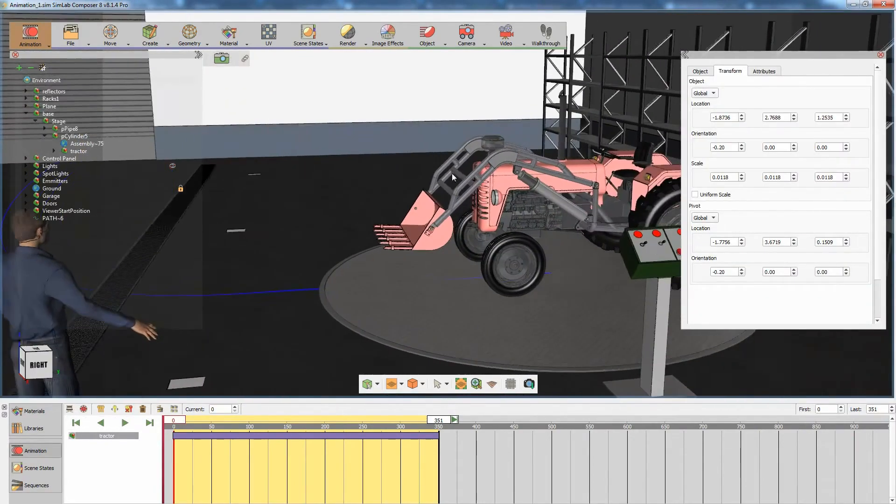
scroll(460, 224, up, 4)
middle_drag(523, 246, 469, 223)
right_drag(469, 223, 565, 302)
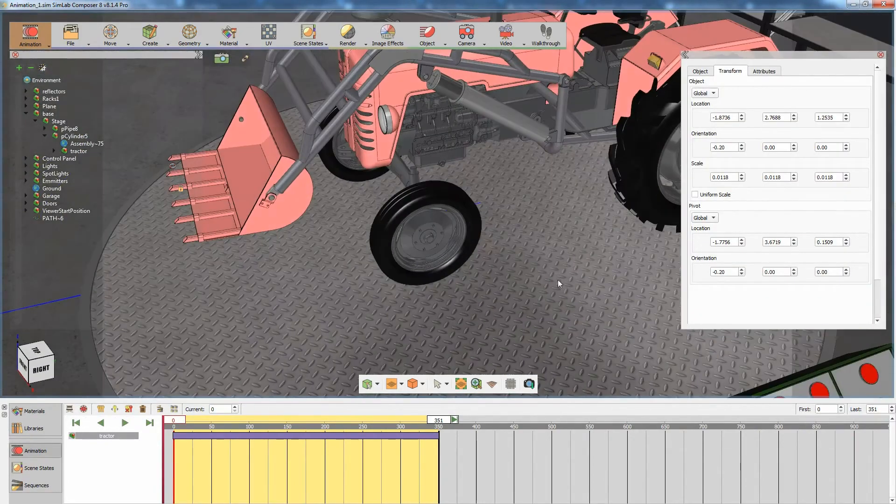
click(454, 193)
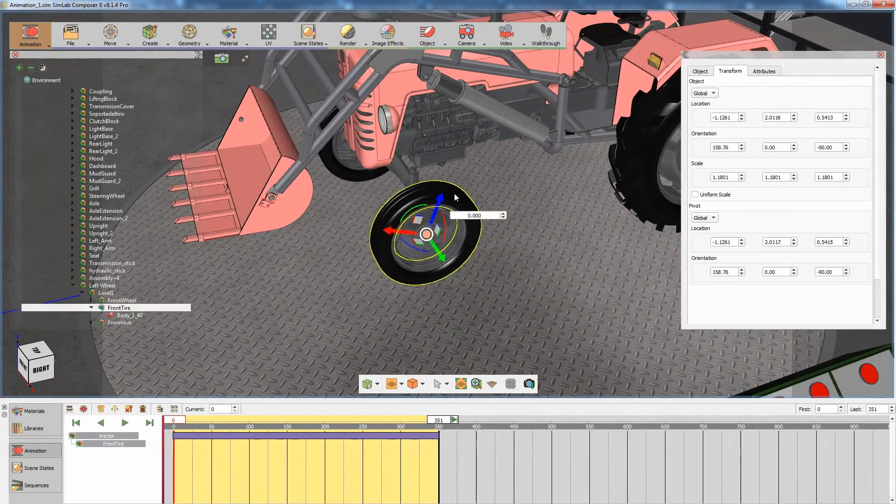
click(454, 194)
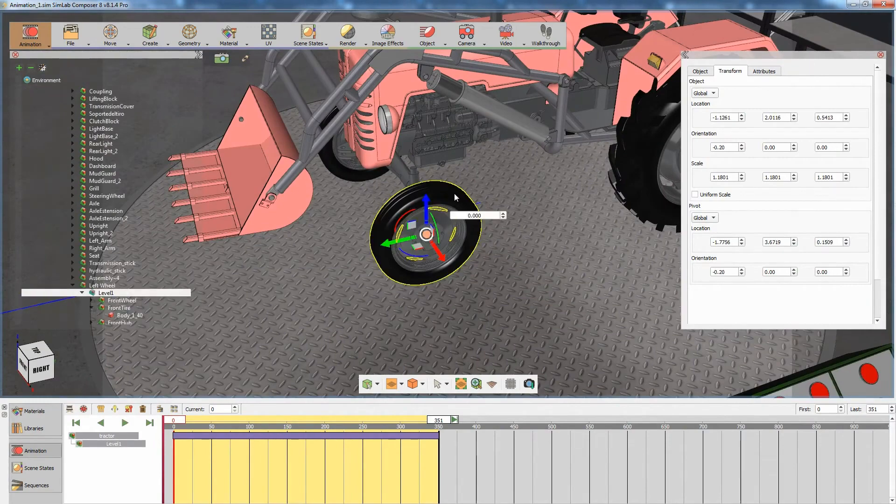
click(429, 45)
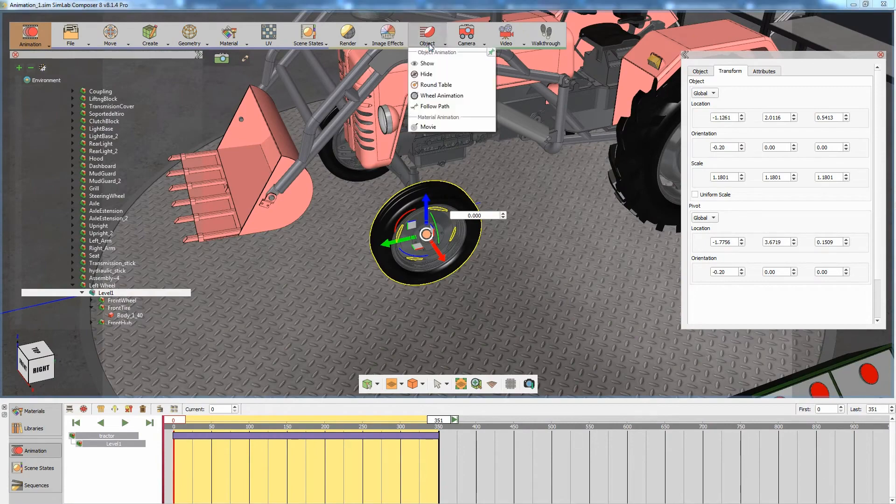
click(434, 95)
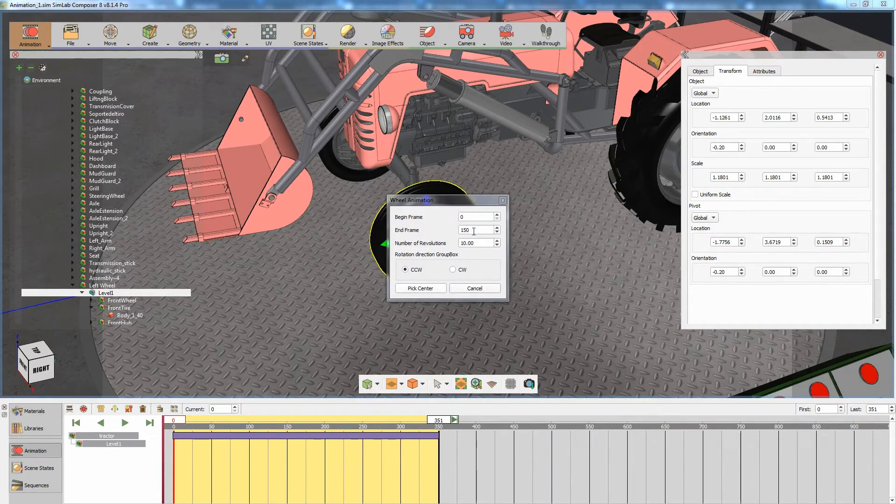
Set the wheel animation's end frame to 350 and rotate it around the rim edge's center of curvature, completing the animation
drag(474, 231, 453, 229)
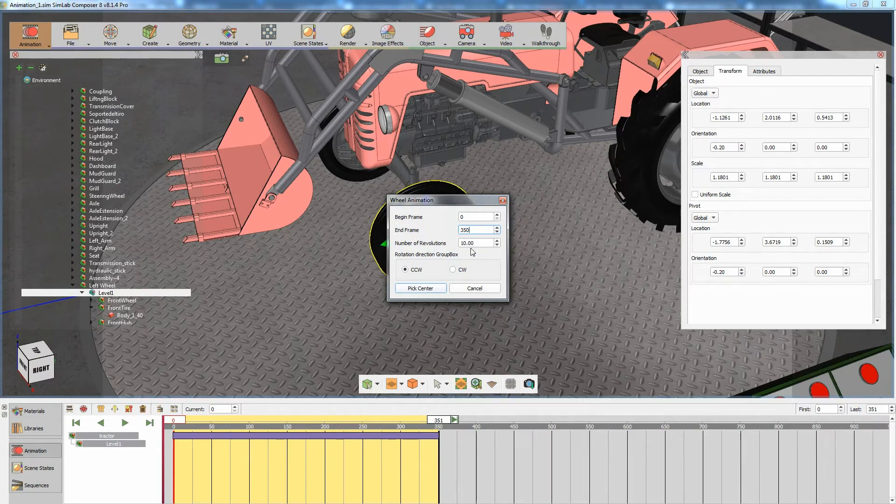
click(420, 288)
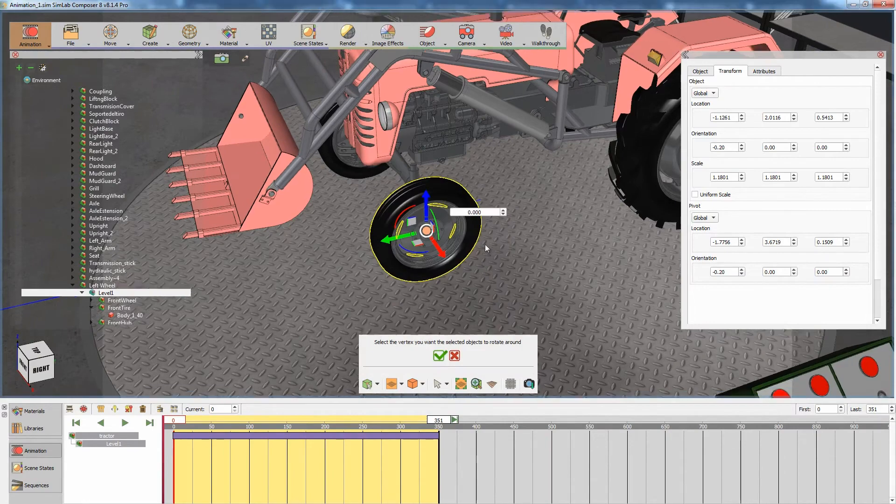
scroll(485, 245, up, 5)
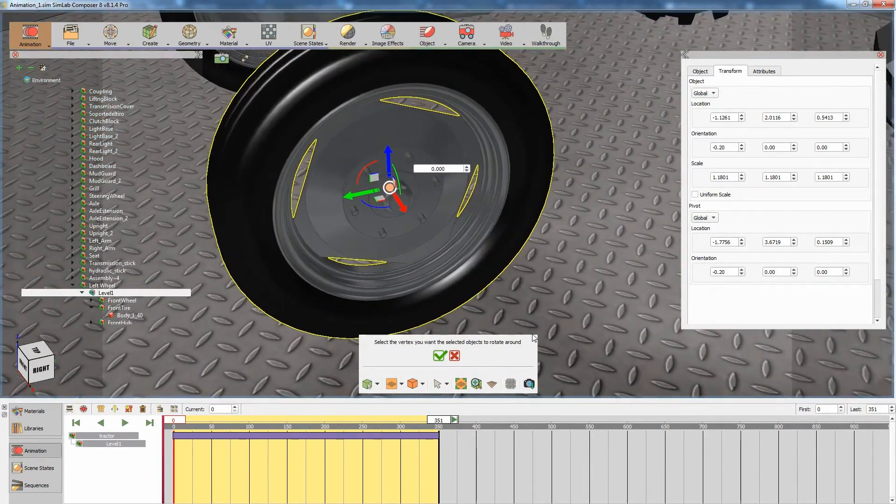
click(377, 384)
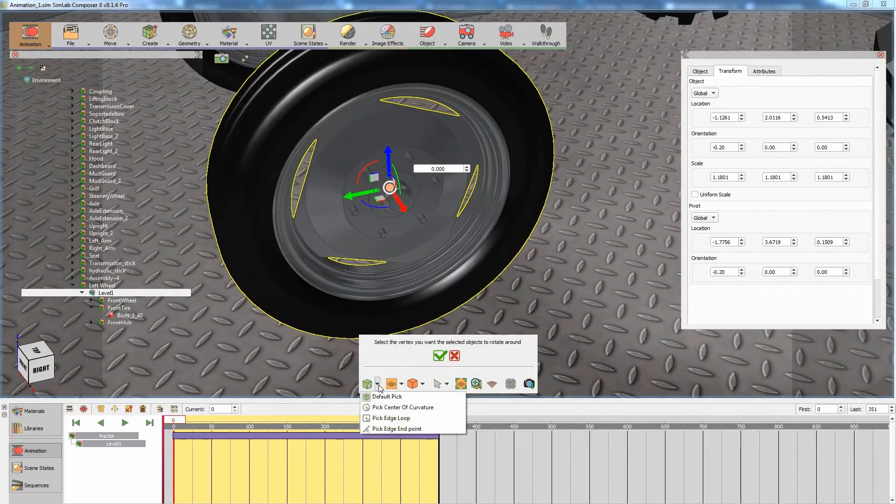
click(383, 408)
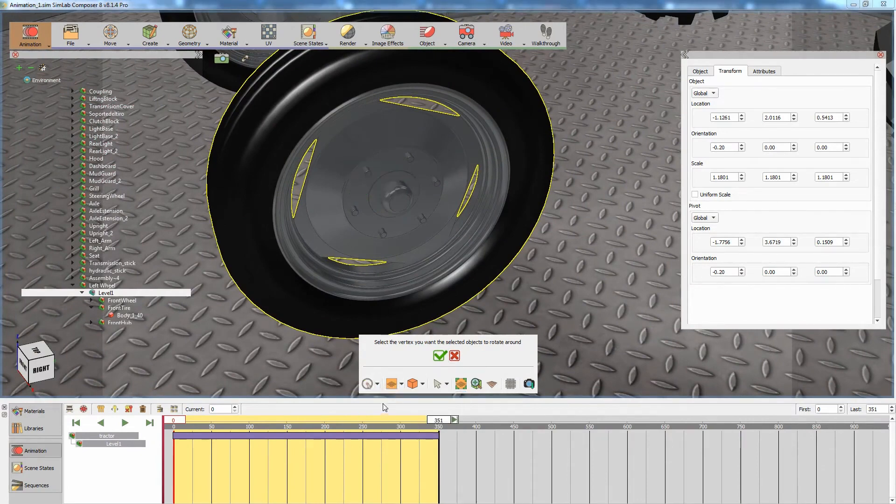
click(481, 243)
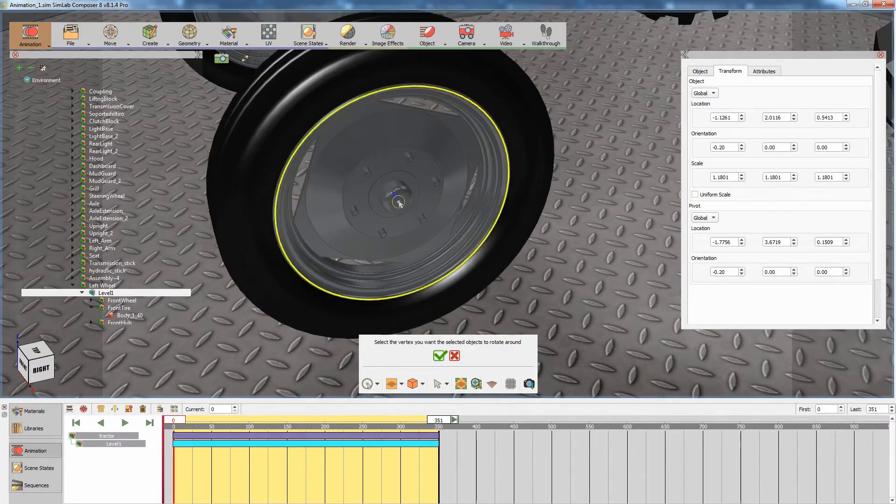
middle_drag(357, 232, 404, 226)
scroll(411, 217, down, 4)
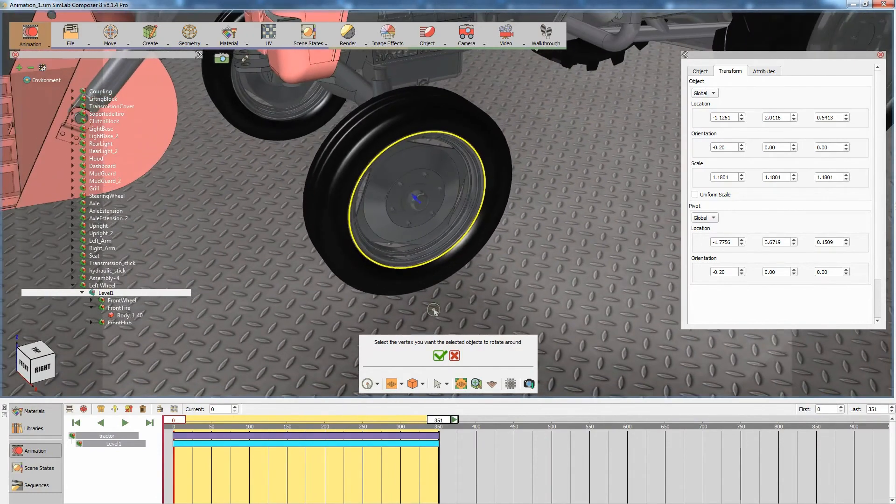
click(440, 356)
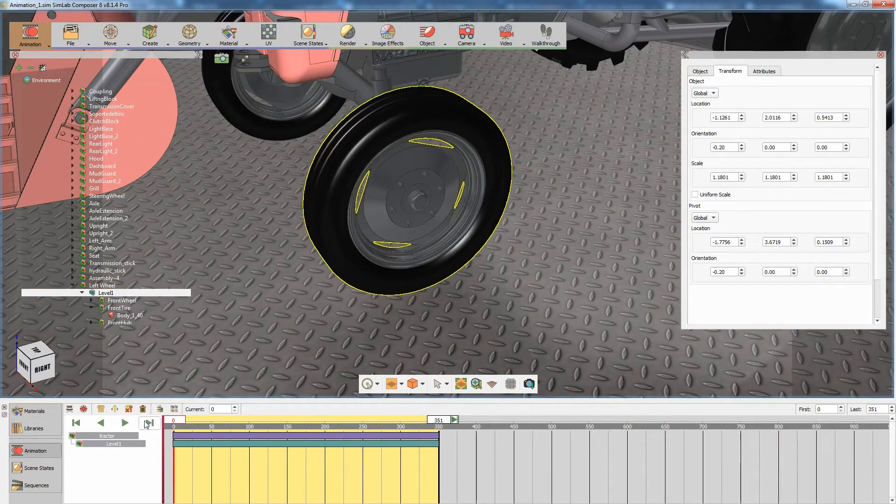
Play the animation to check the left front wheel spinning as the tractor drives off, and return to the first frame
click(130, 424)
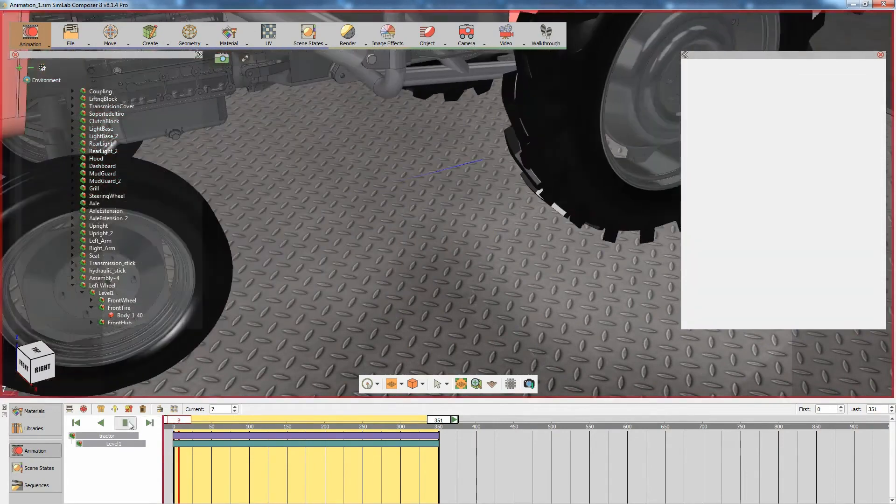
middle_drag(321, 281, 700, 257)
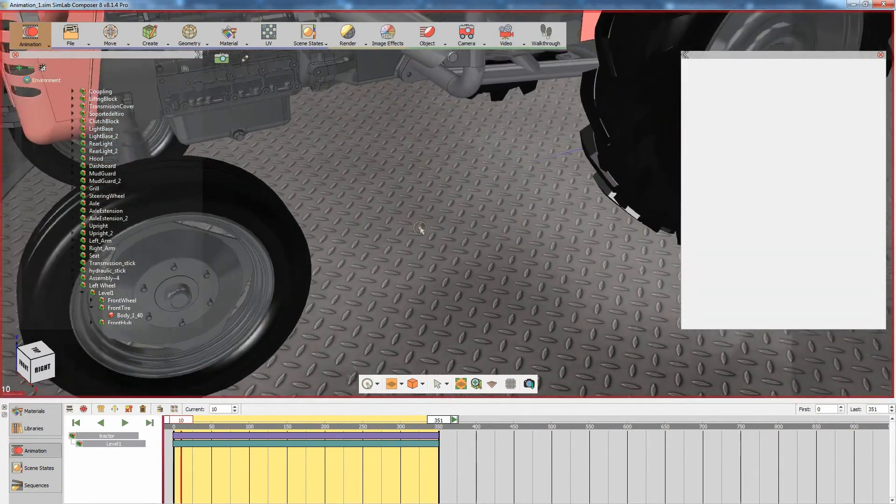
scroll(408, 181, down, 5)
middle_drag(408, 180, 566, 181)
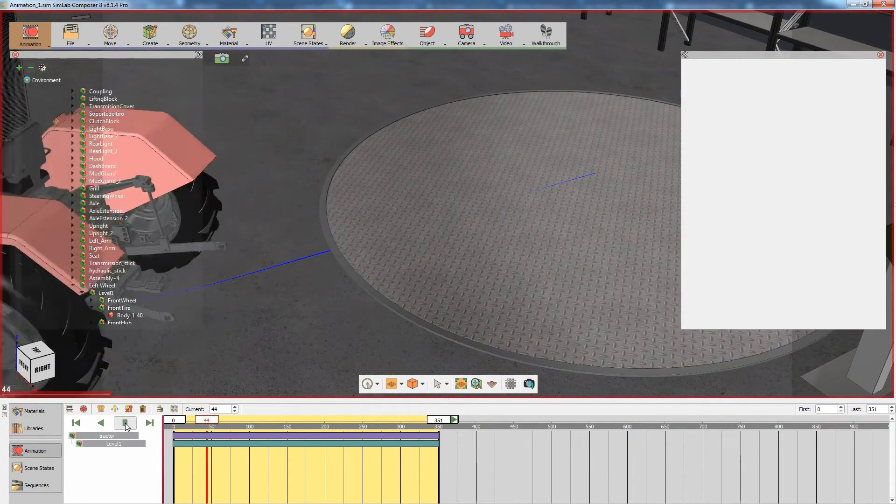
click(125, 423)
click(76, 423)
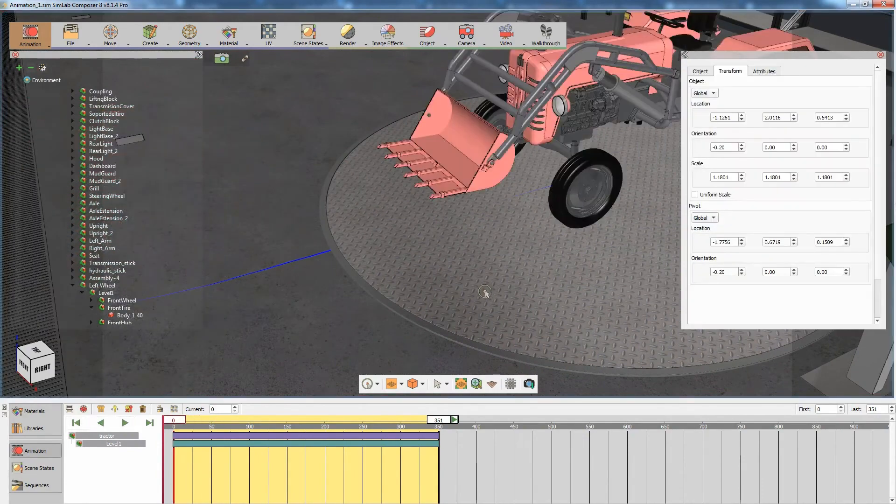
Scrub through the first few frames to examine the left front wheel's rotation up close, ending back at frame 0
middle_drag(484, 294, 369, 266)
scroll(445, 298, up, 2)
scroll(444, 299, up, 2)
middle_drag(444, 299, 226, 394)
scroll(336, 295, up, 2)
click(176, 422)
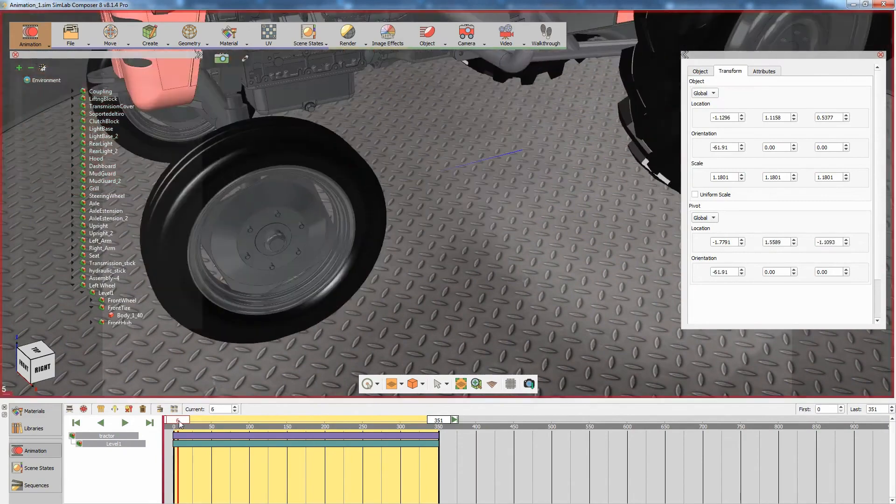
mouse_move(176, 424)
mouse_down()
mouse_move(183, 421)
mouse_move(159, 422)
mouse_up()
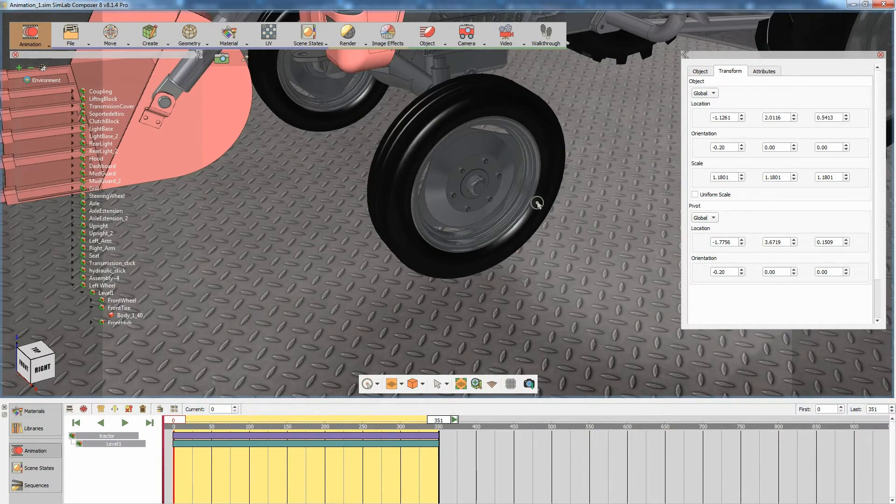
Add a Wheel Animation with 6 revolutions to the Left Wheel rear group, rotating it around the center of its rim edge
middle_drag(594, 172, 271, 221)
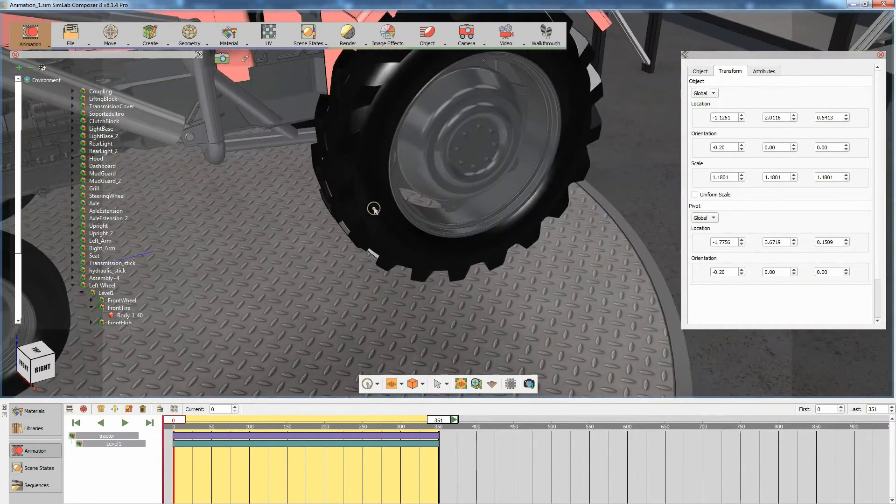
click(373, 209)
click(373, 209)
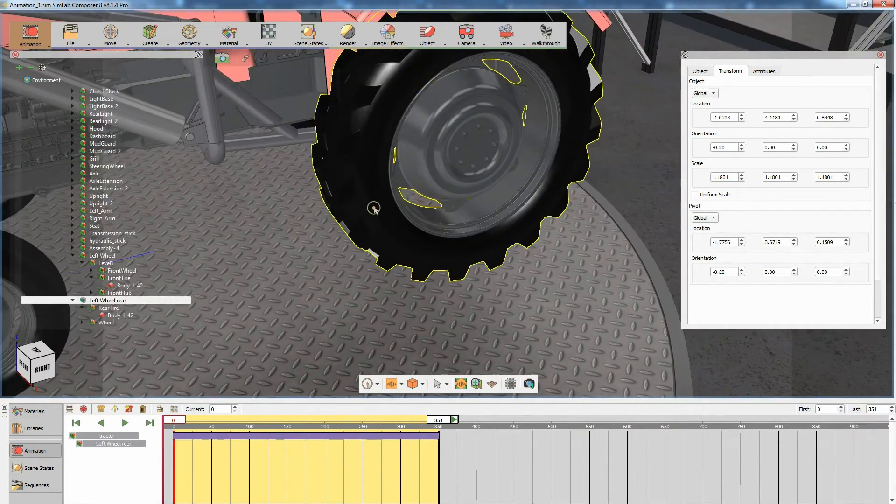
click(427, 43)
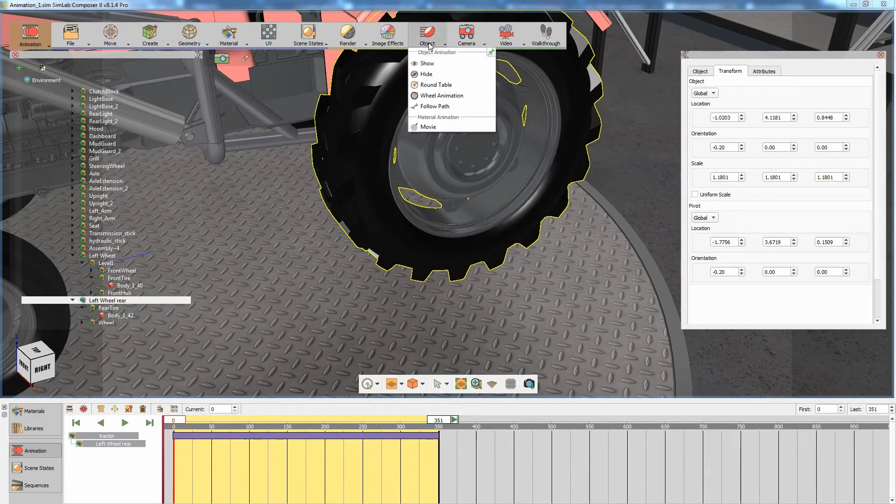
click(426, 95)
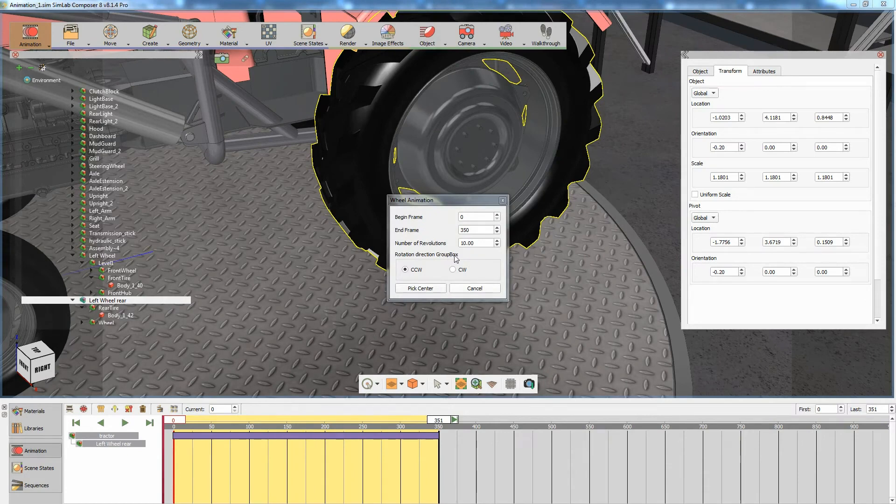
drag(475, 243, 454, 248)
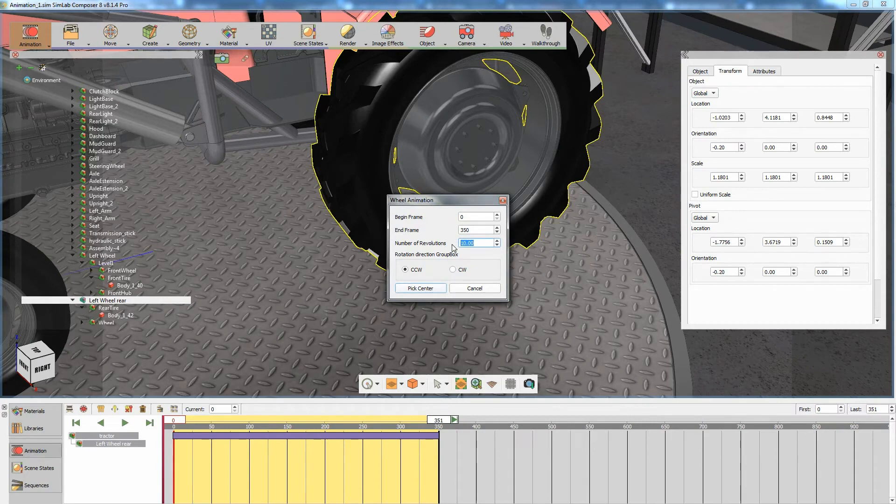
text(6)
click(420, 289)
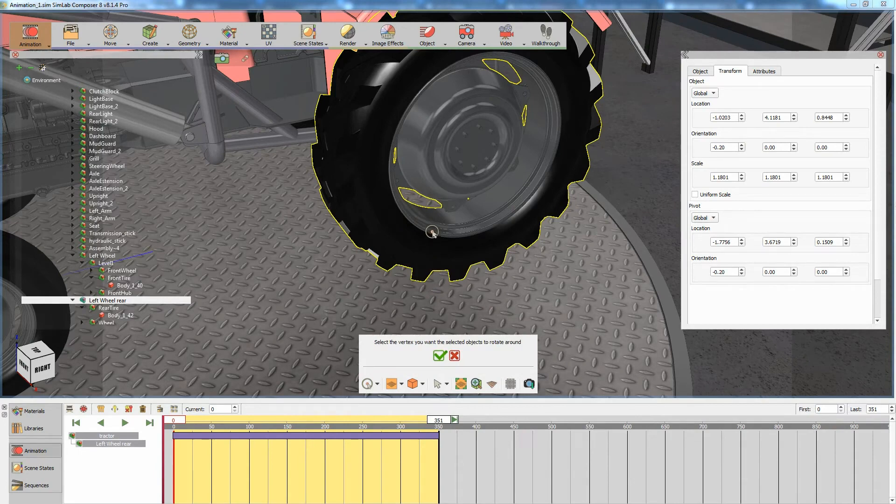
click(432, 232)
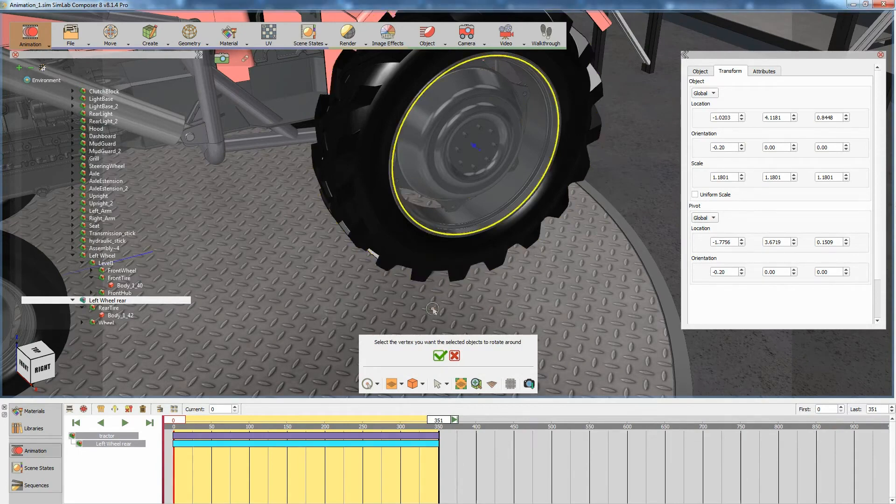
click(442, 356)
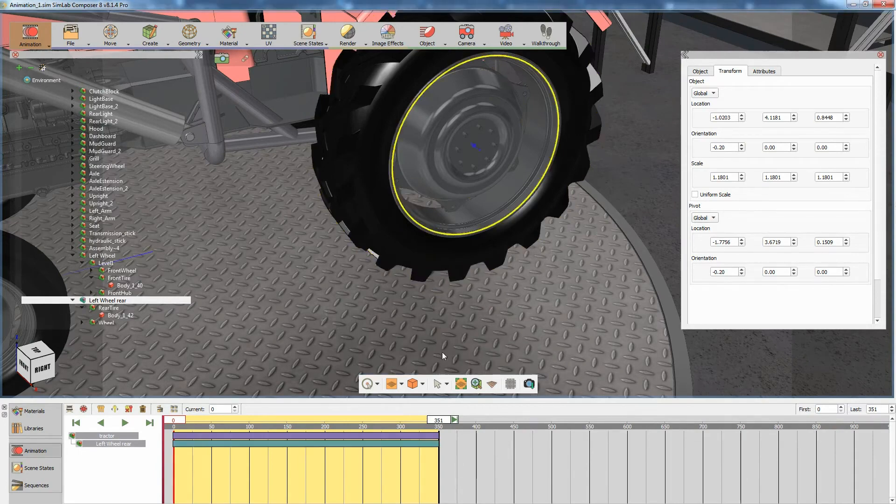
Clear the left rear wheel selection and select the complete Right Wheel group at the front of the tractor
drag(369, 257, 624, 220)
scroll(502, 284, down, 5)
scroll(497, 280, up, 5)
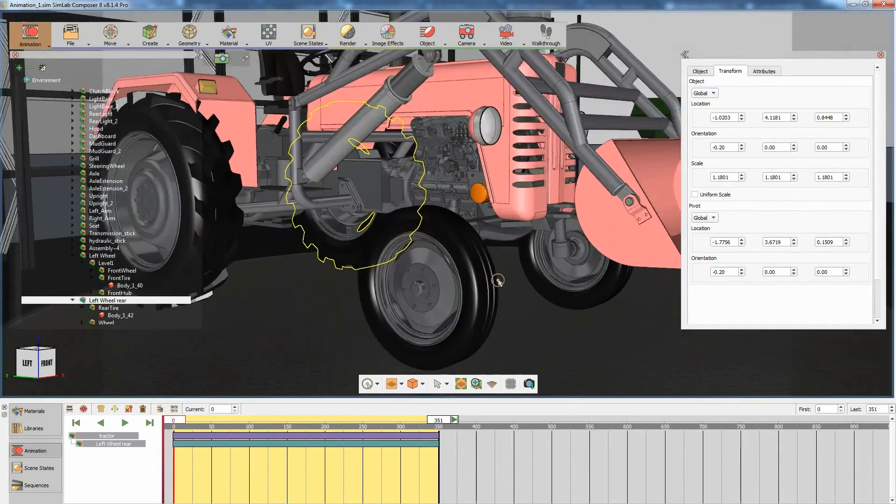
drag(498, 280, 529, 254)
click(441, 46)
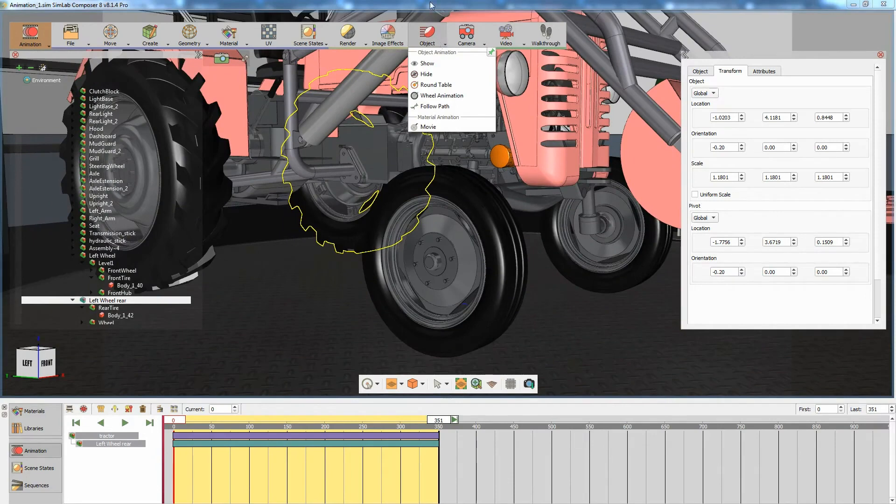
click(432, 5)
click(473, 256)
key(Escape)
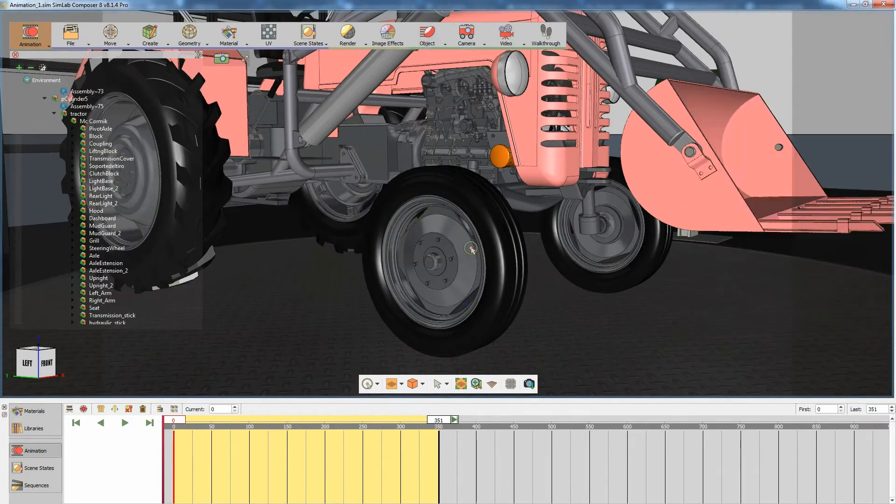
click(481, 248)
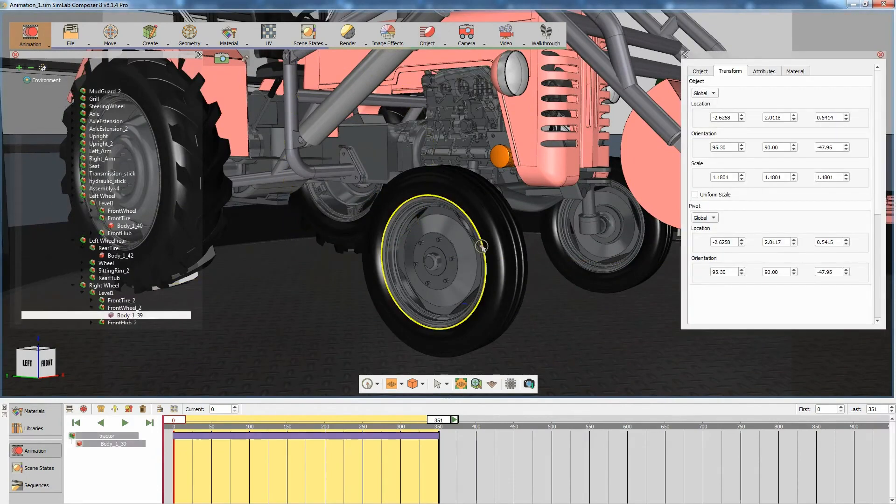
click(482, 246)
click(482, 247)
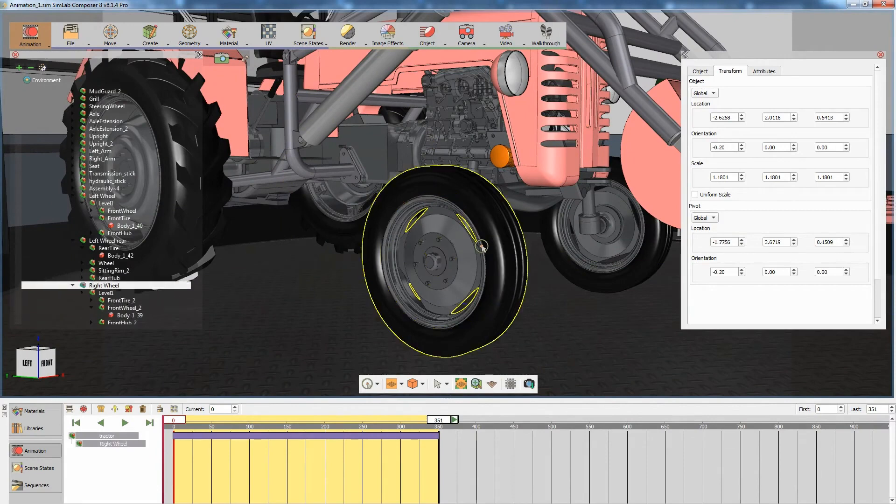
Create a Wheel Animation for the right front wheel with 10 revolutions around its center
click(437, 47)
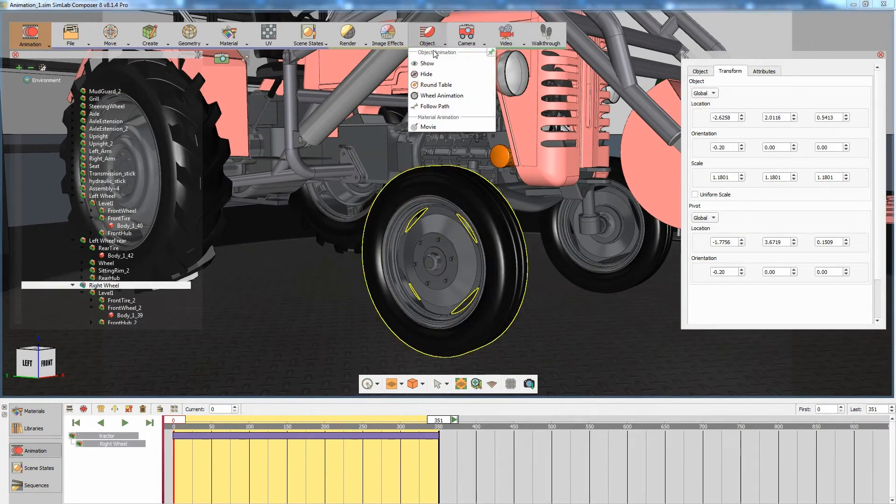
click(433, 96)
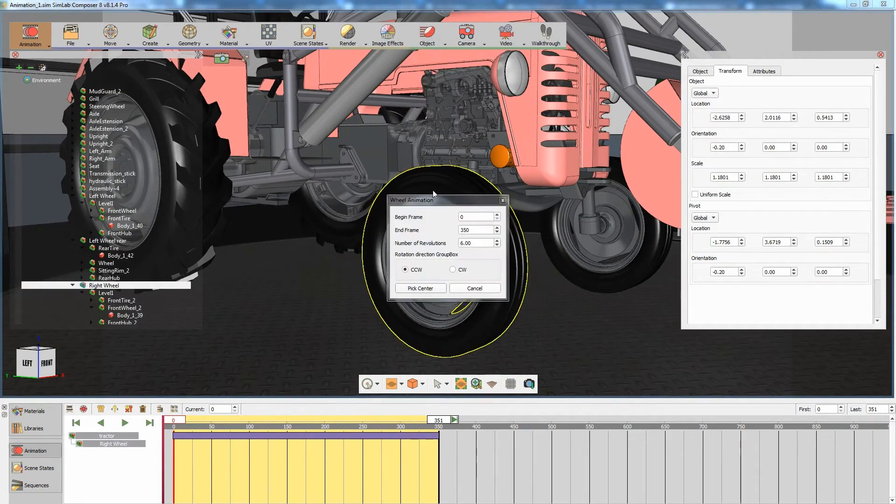
drag(475, 246, 450, 246)
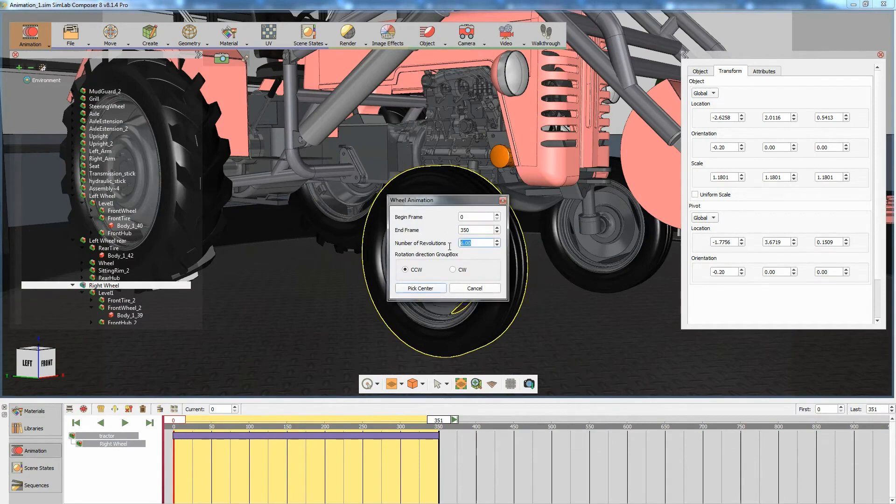
text(10)
click(420, 288)
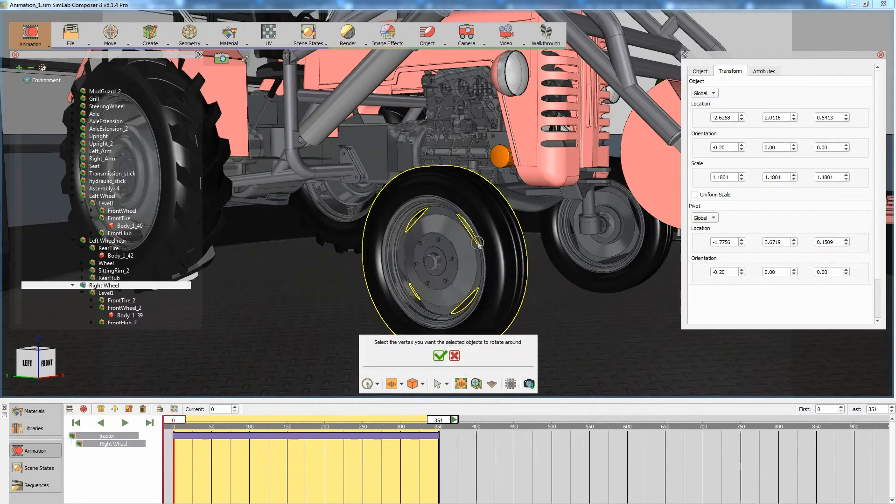
click(439, 356)
Select the Right Wheel rear group and give it a Wheel Animation with 6 revolutions around its rim edge's center
drag(327, 232, 560, 220)
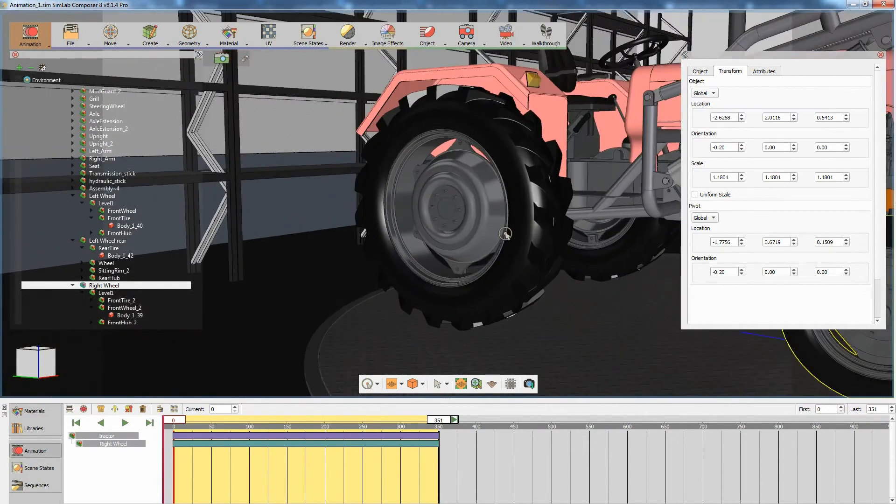
click(506, 233)
click(506, 233)
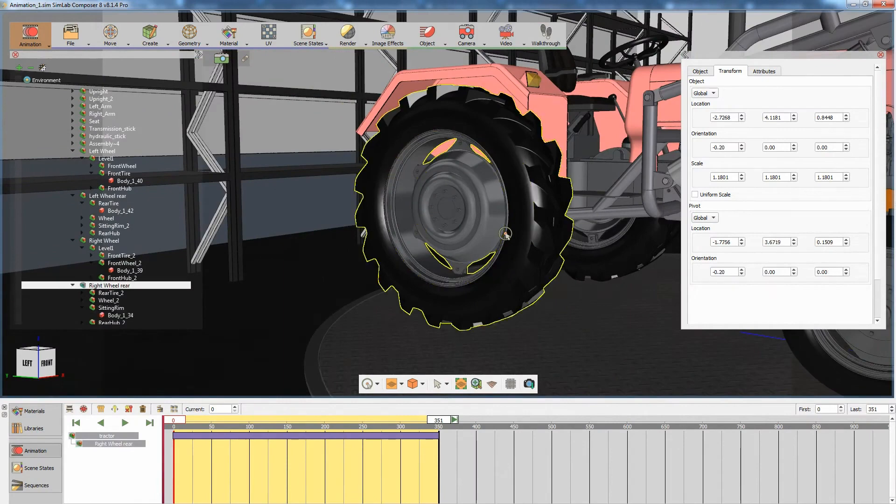
click(427, 41)
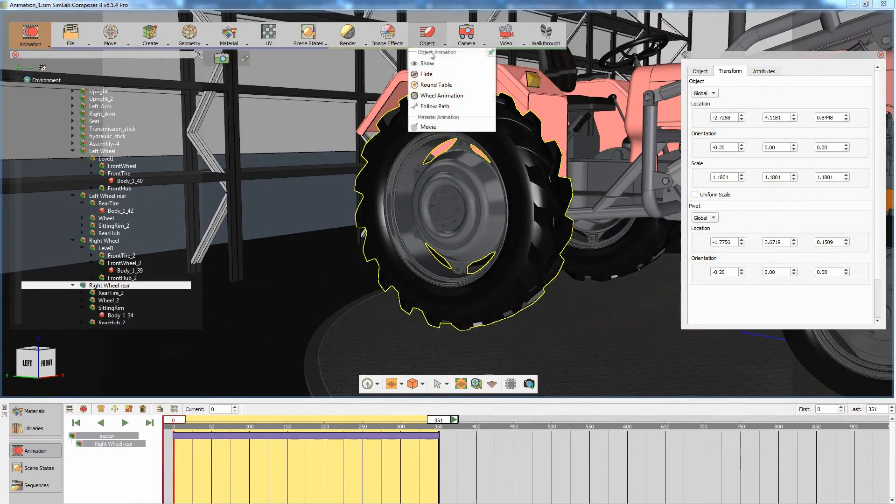
click(435, 96)
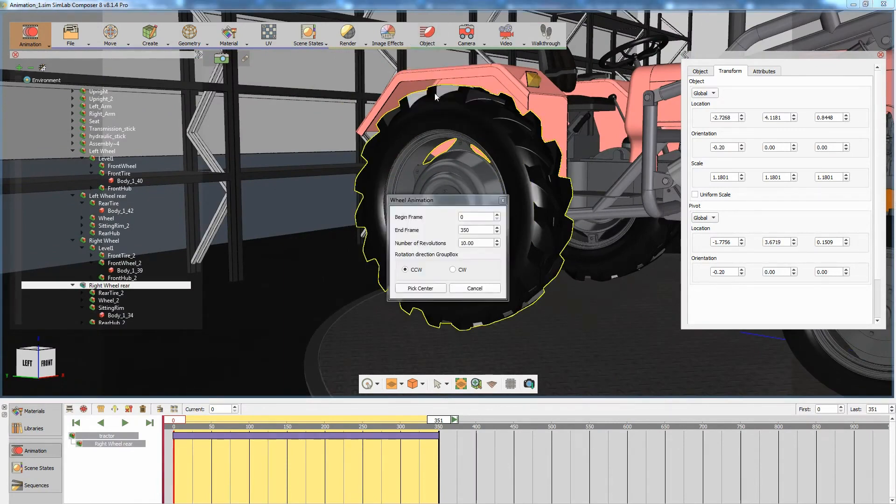
double_click(470, 242)
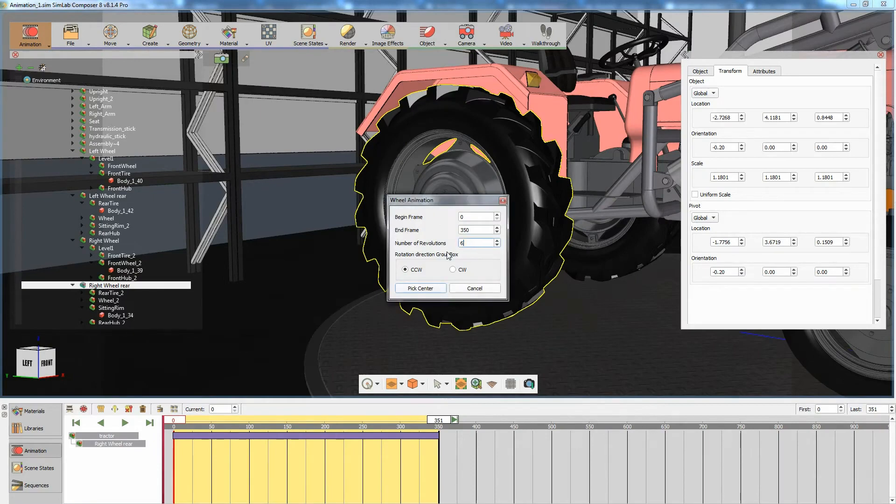
click(420, 288)
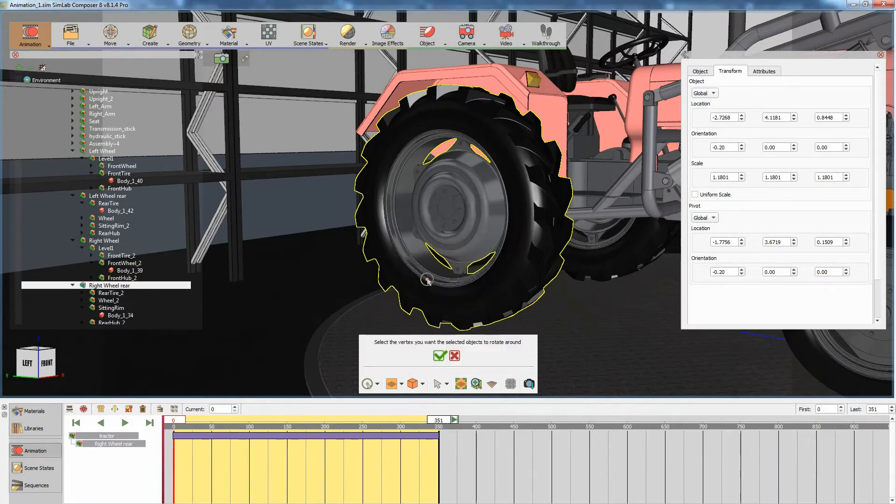
click(426, 280)
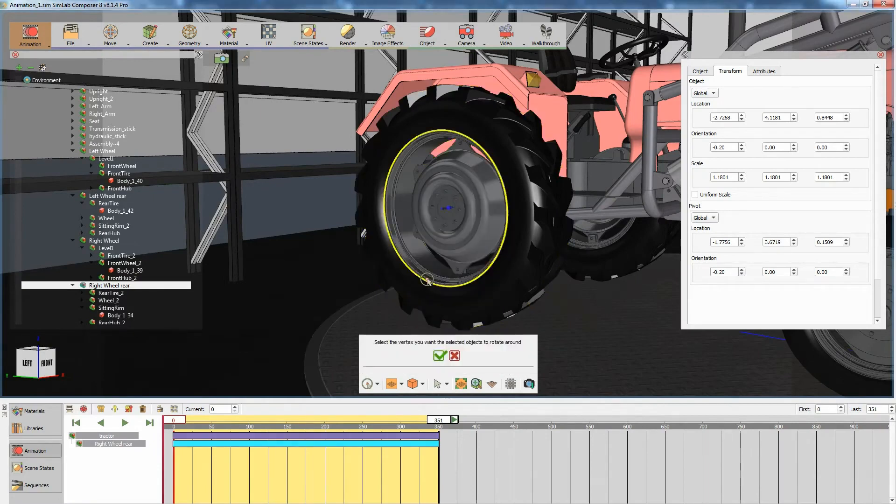
click(440, 356)
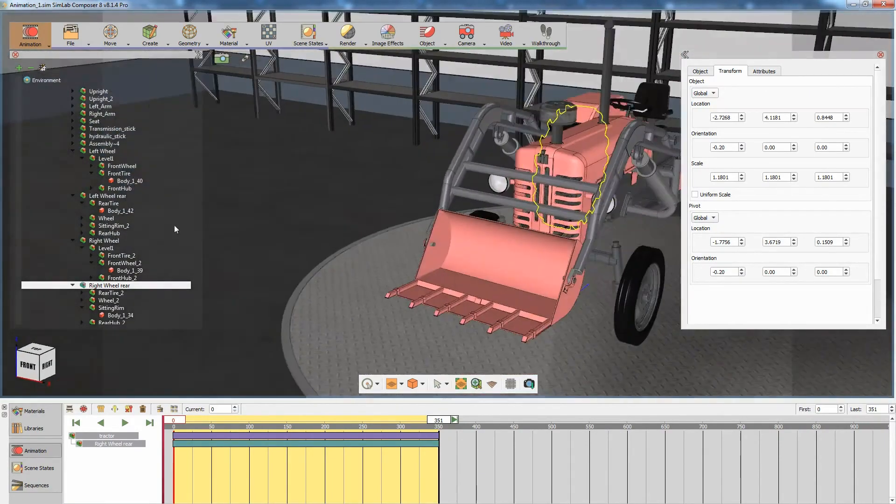
Play the animation to check the tractor driving out through the door with its wheels spinning, and return to frame 0
scroll(379, 200, down, 4)
middle_drag(379, 201, 210, 232)
scroll(450, 204, down, 3)
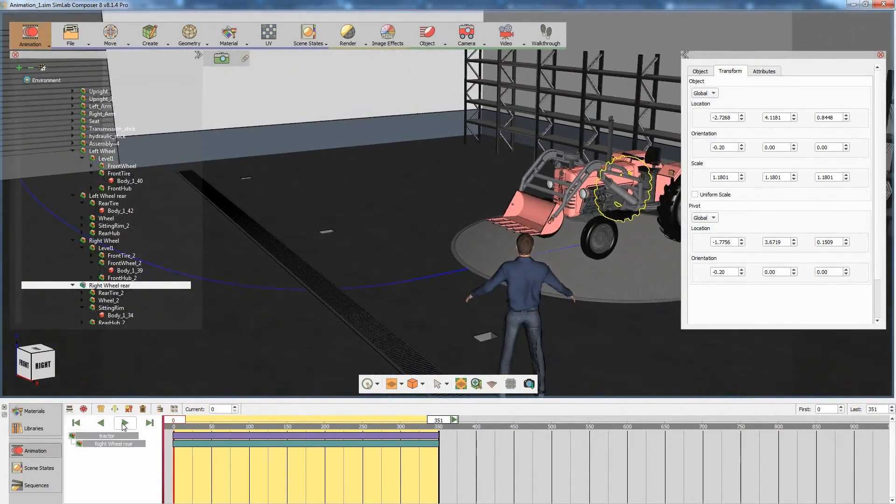
click(124, 423)
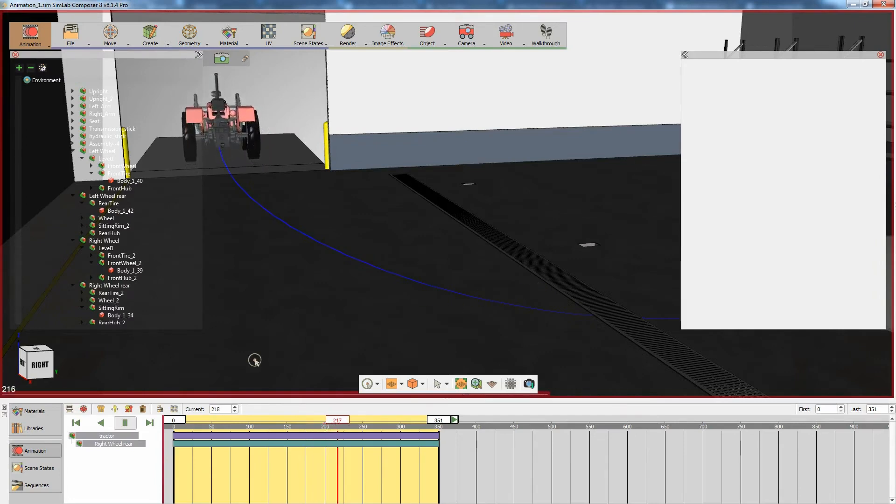
click(126, 423)
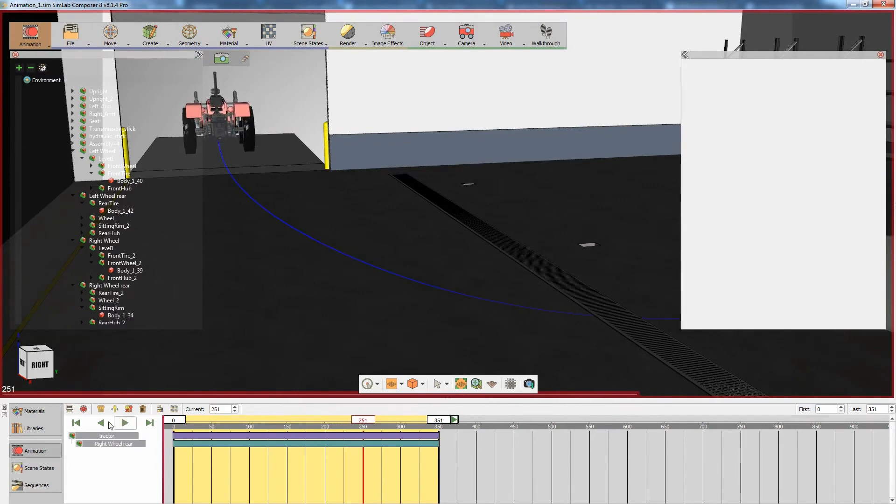
click(79, 424)
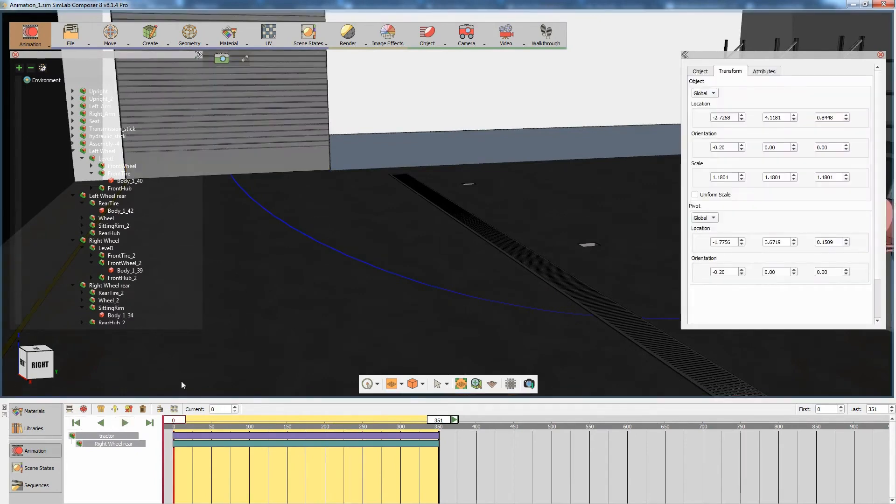
Change the viewport pick mode and select the complete Level1 group of the tractor's left front wheel
drag(396, 202, 172, 201)
drag(503, 194, 248, 190)
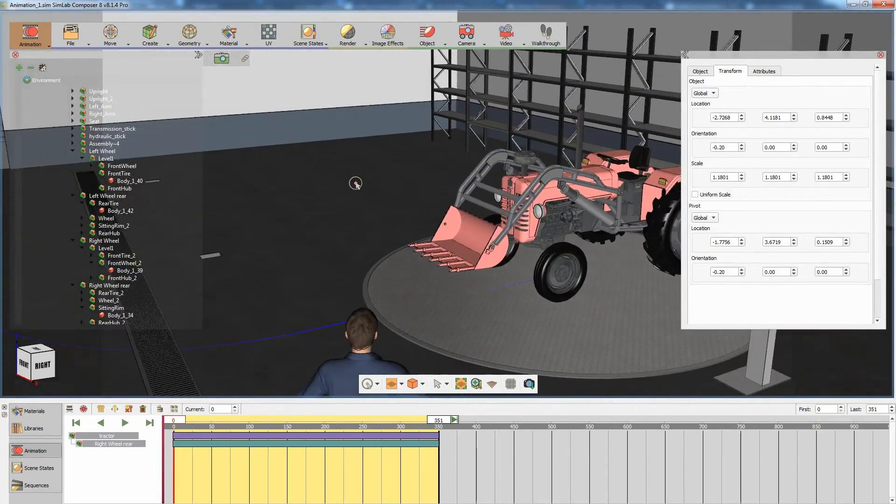
drag(356, 183, 269, 192)
click(371, 385)
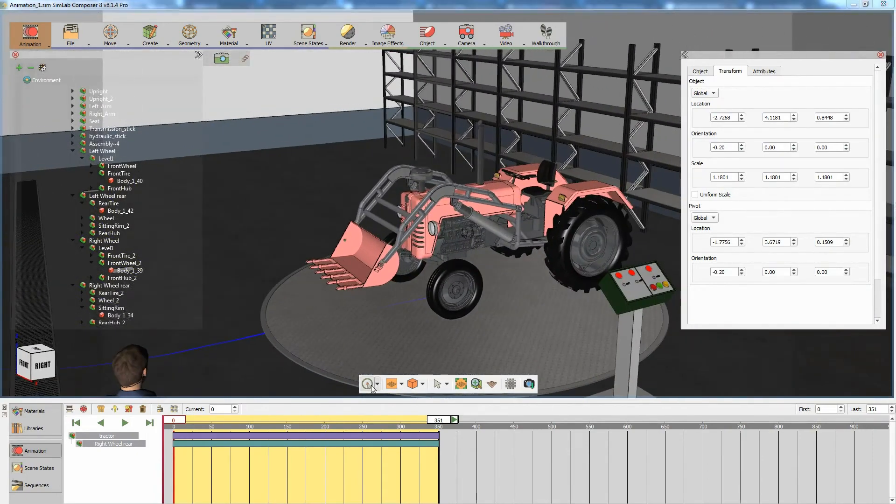
click(438, 295)
click(439, 295)
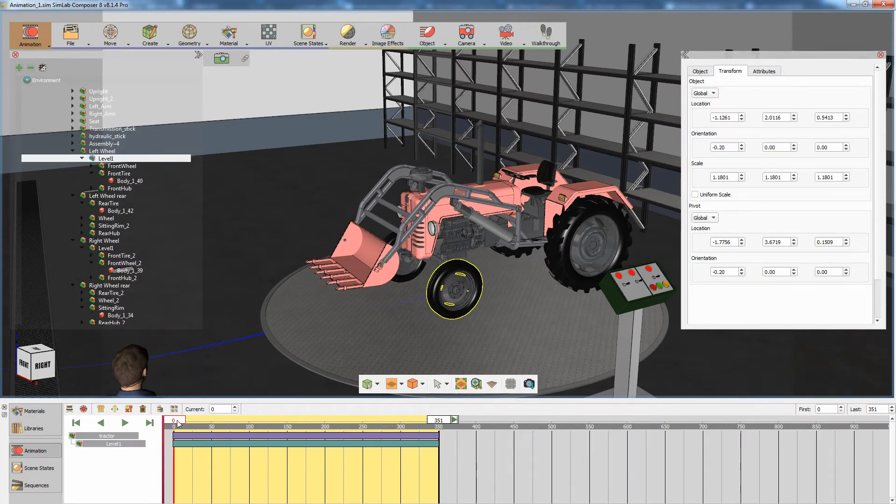
At frame 16, select the Left Wheel group and rotate it -7 degrees about its vertical axis to steer the wheel
drag(179, 423, 187, 422)
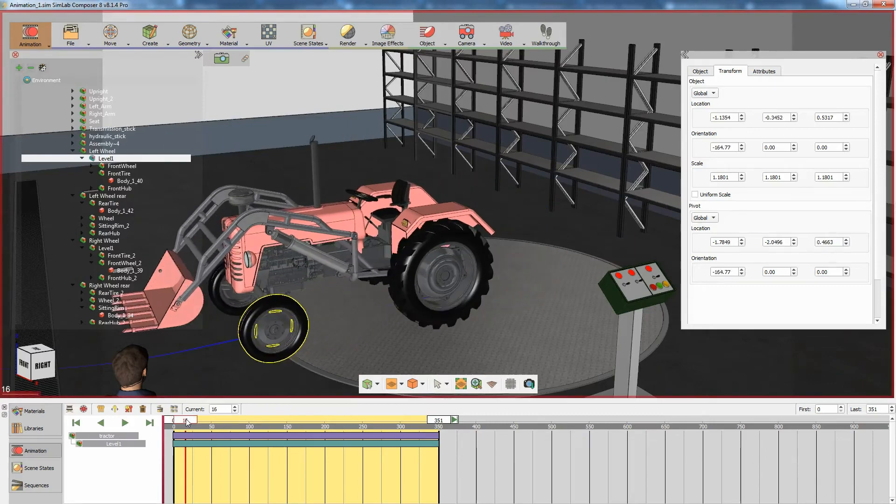
middle_drag(388, 217, 519, 177)
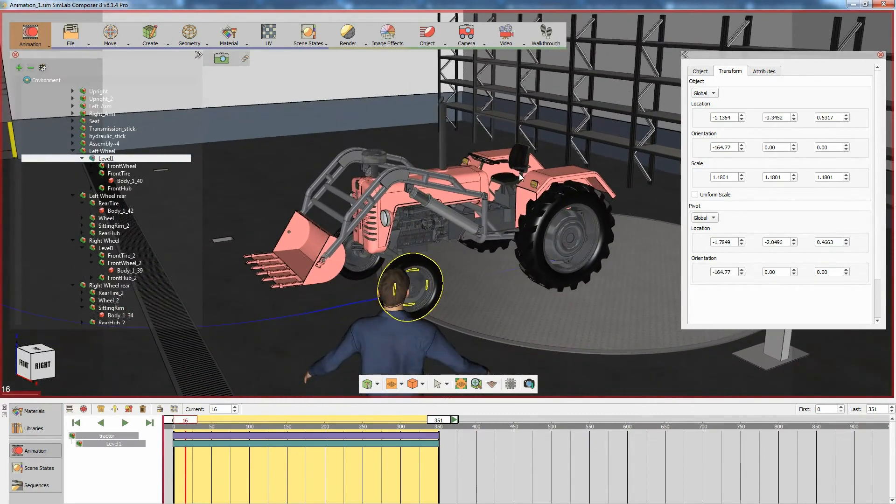
click(105, 151)
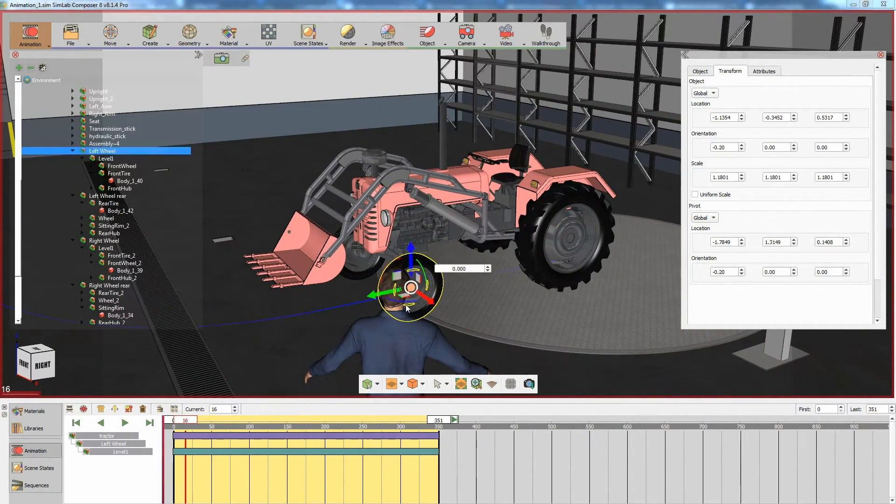
drag(407, 308, 402, 306)
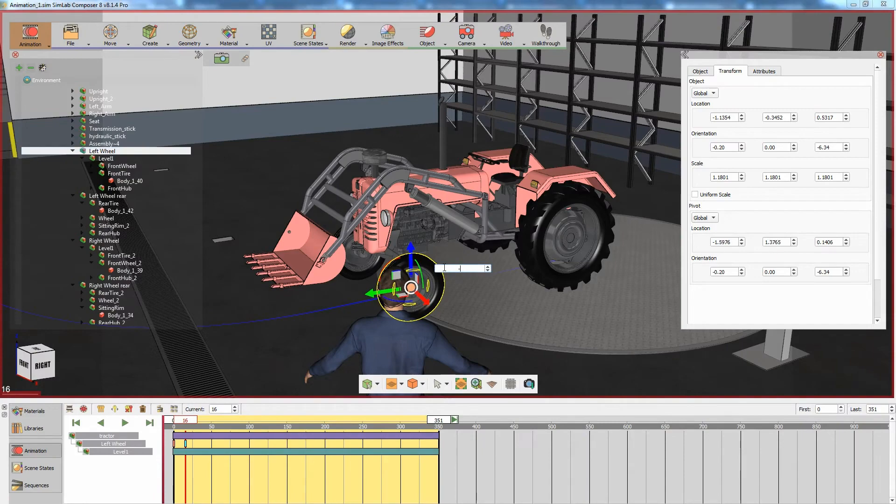
key(Return)
drag(273, 302, 464, 288)
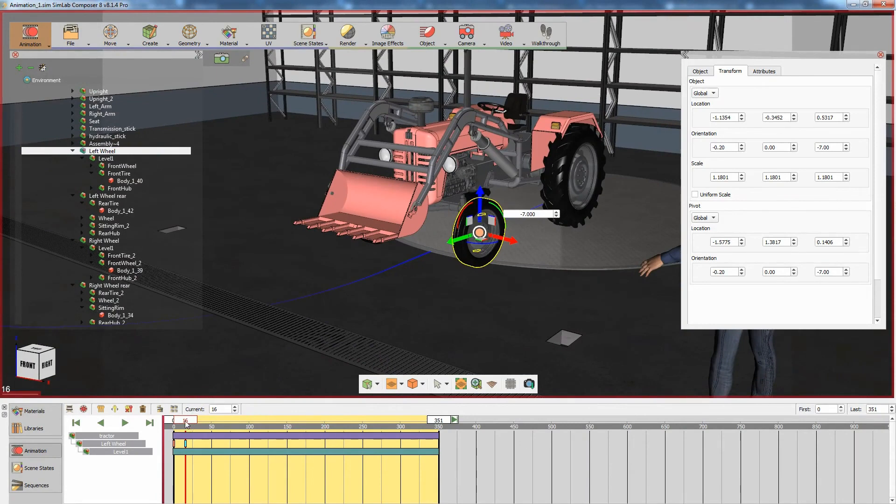
Check the tractor's heading along the path and shift the left front wheel's two steering keyframes to about frames 21 and 37
mouse_move(185, 423)
mouse_down()
mouse_move(174, 425)
mouse_move(199, 422)
mouse_up()
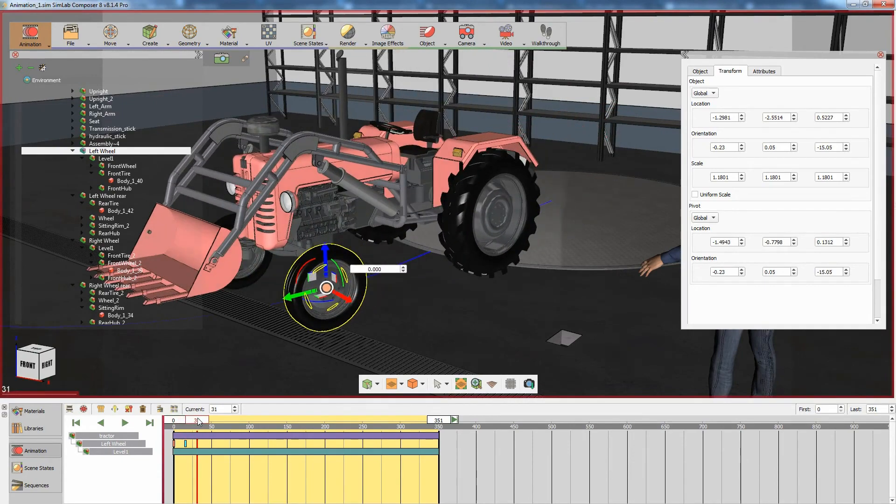
middle_drag(238, 375, 553, 345)
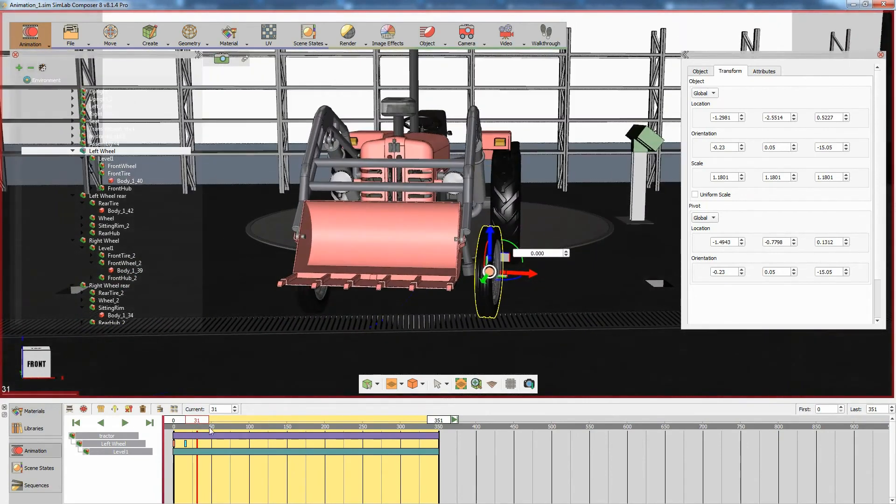
drag(203, 425, 186, 426)
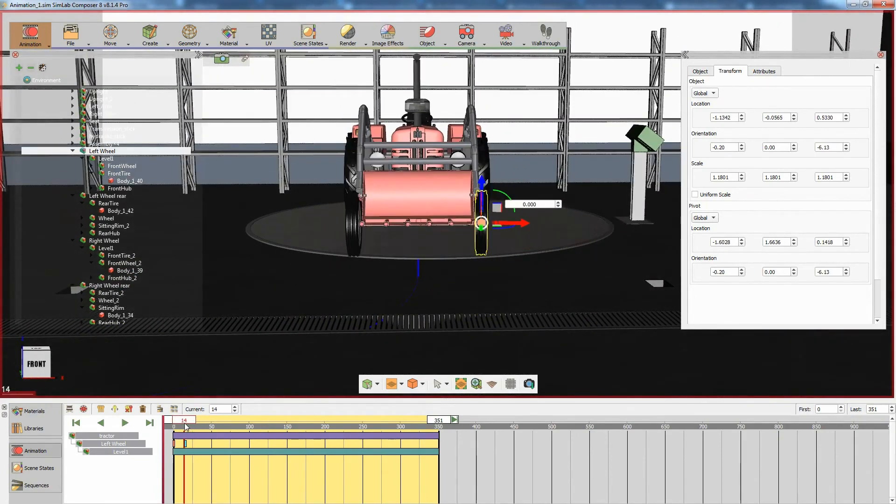
scroll(178, 449, up, 2)
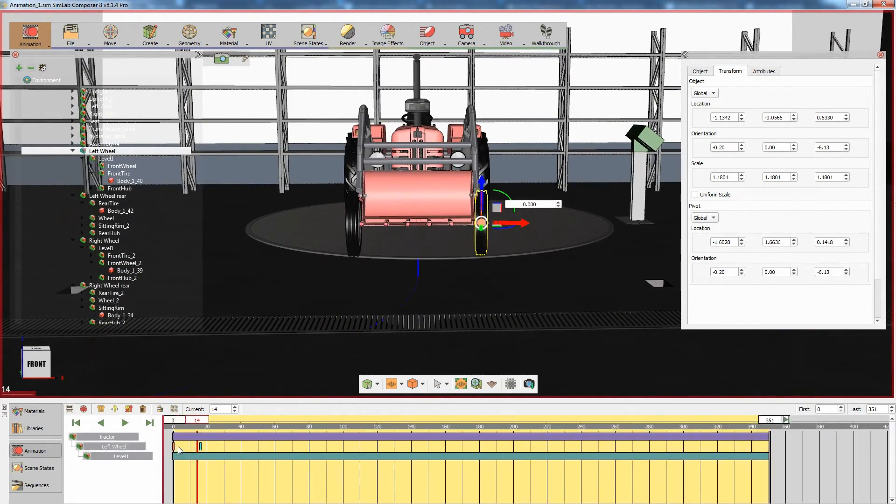
drag(216, 444, 167, 450)
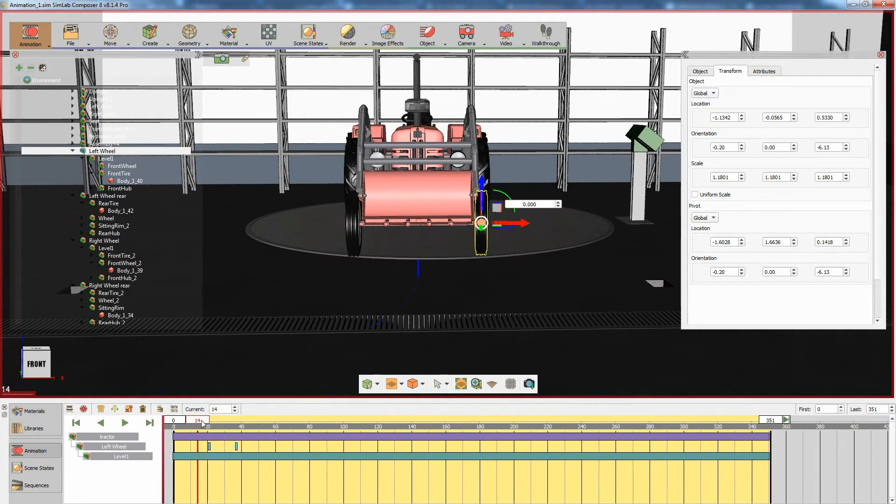
At frame 37, turn the Left Wheel group by about another -6.9 degrees about its vertical axis
drag(202, 423, 239, 423)
middle_drag(332, 280, 413, 298)
drag(504, 302, 500, 303)
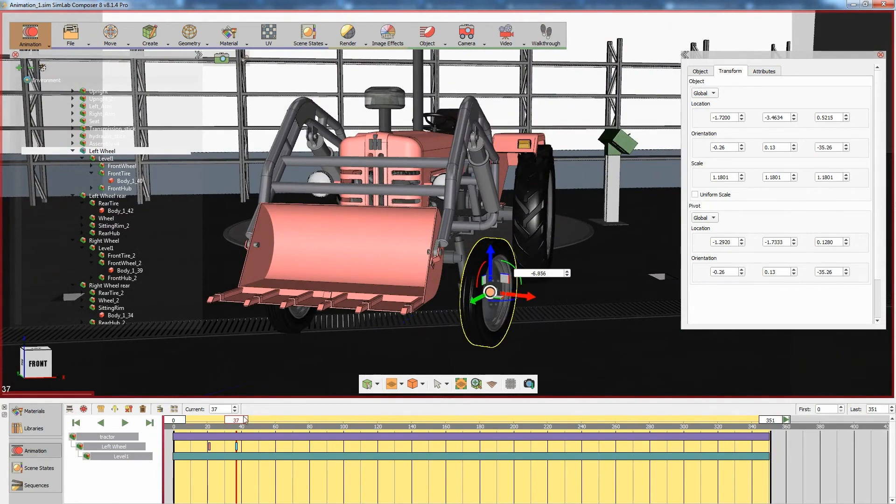
At frame 37, steer the right front wheel's Level1 group by about -8 degrees and move its starting keyframe to about frame 26
mouse_move(244, 419)
mouse_down()
mouse_move(211, 422)
mouse_move(239, 423)
mouse_up()
middle_drag(262, 351, 433, 307)
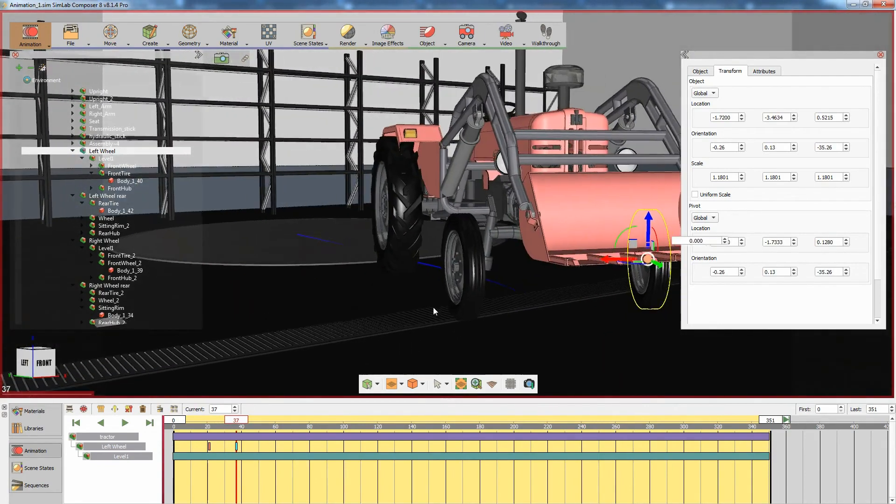
click(438, 287)
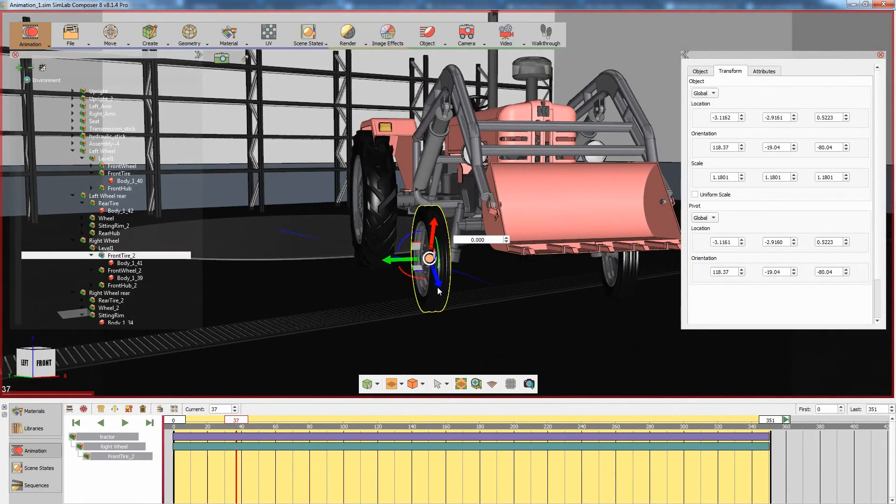
click(438, 287)
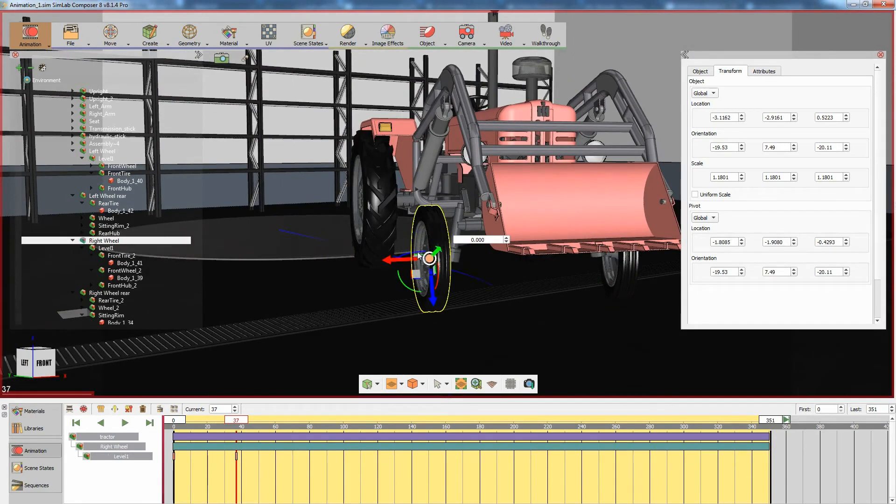
drag(422, 258, 412, 255)
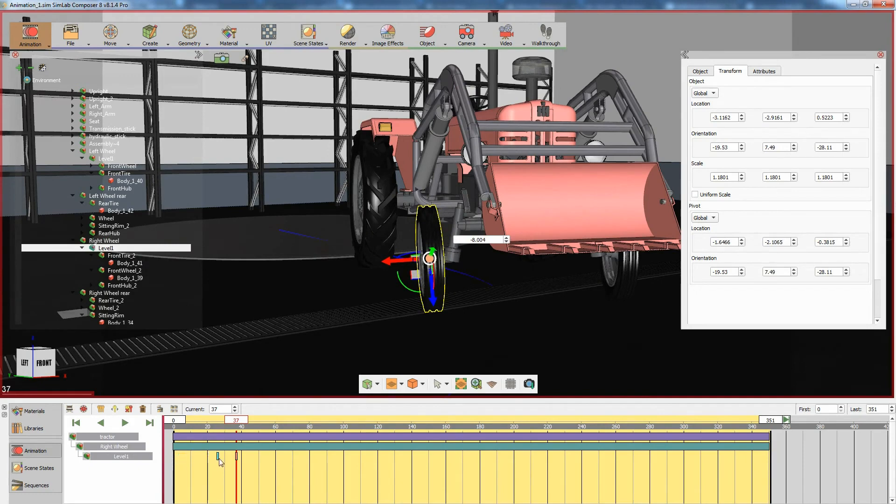
Select both front wheel groups and align the left wheel's first steering keyframe with the right wheel's at about frame 26
click(107, 247)
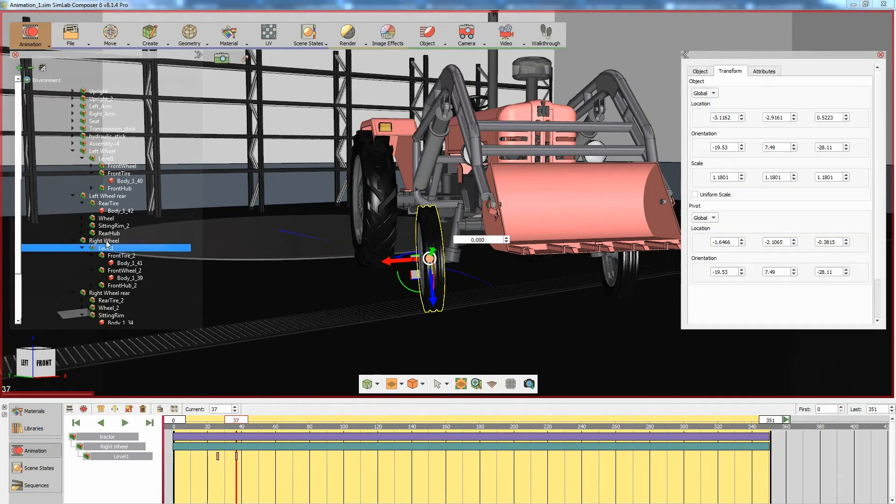
ctrl+click(106, 151)
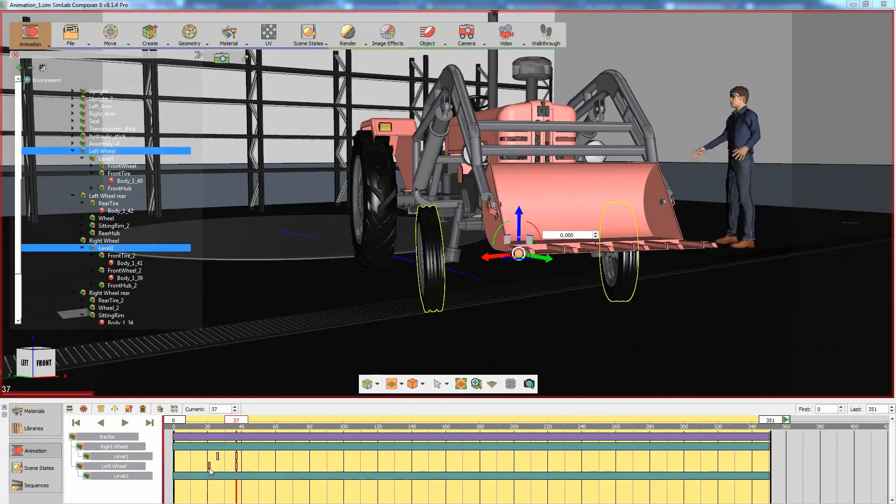
drag(209, 467, 216, 468)
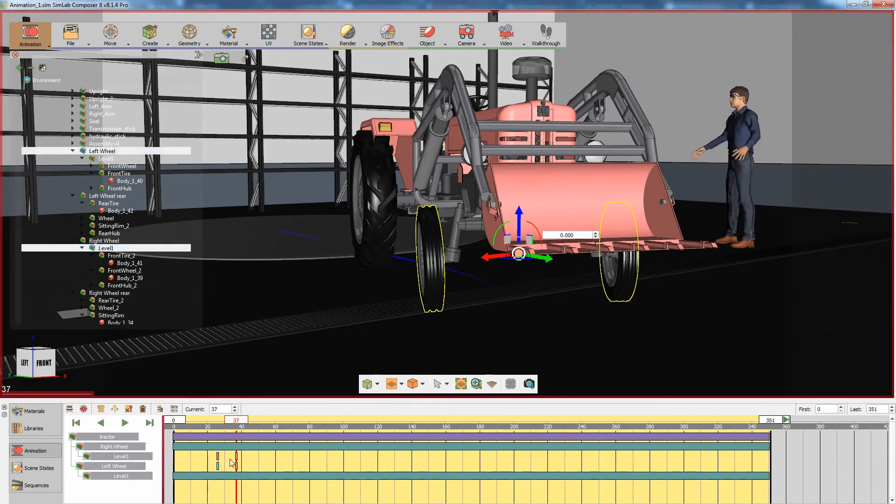
Inspect the tractor further along the path, and copy both front wheels' steering keyframes to about frames 80 and 86
middle_drag(553, 318, 271, 333)
scroll(520, 320, down, 3)
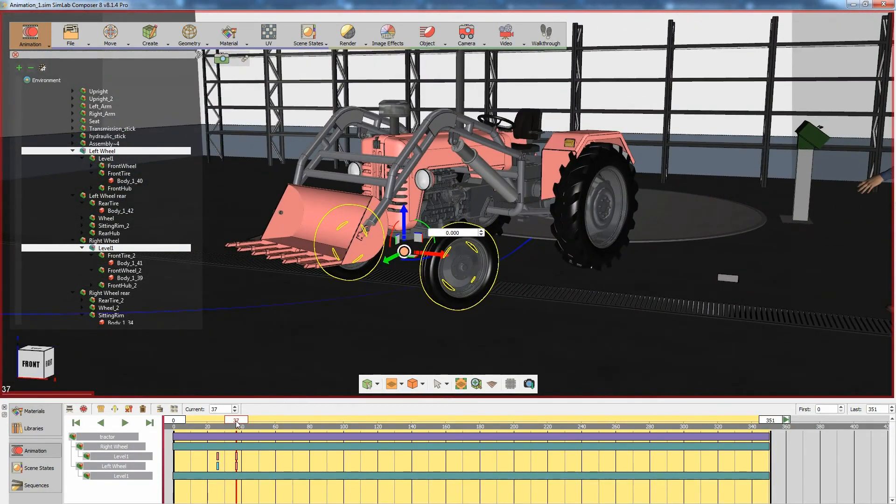
drag(239, 422, 311, 421)
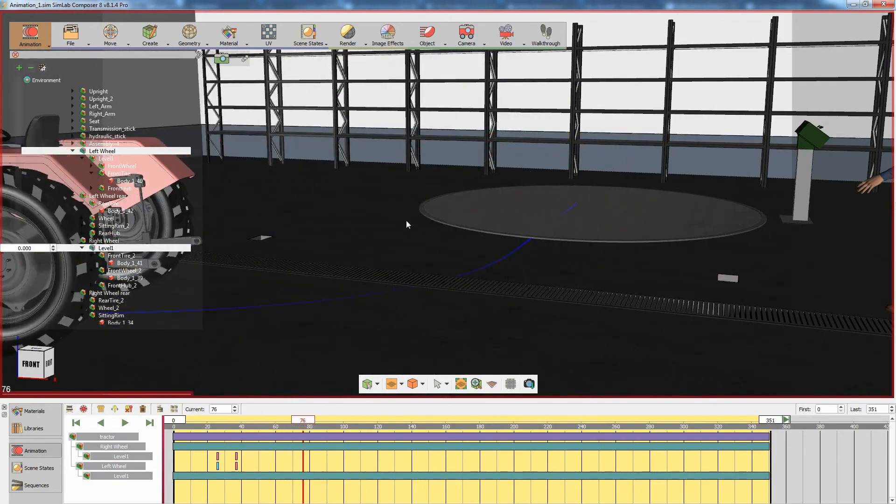
middle_drag(406, 220, 789, 243)
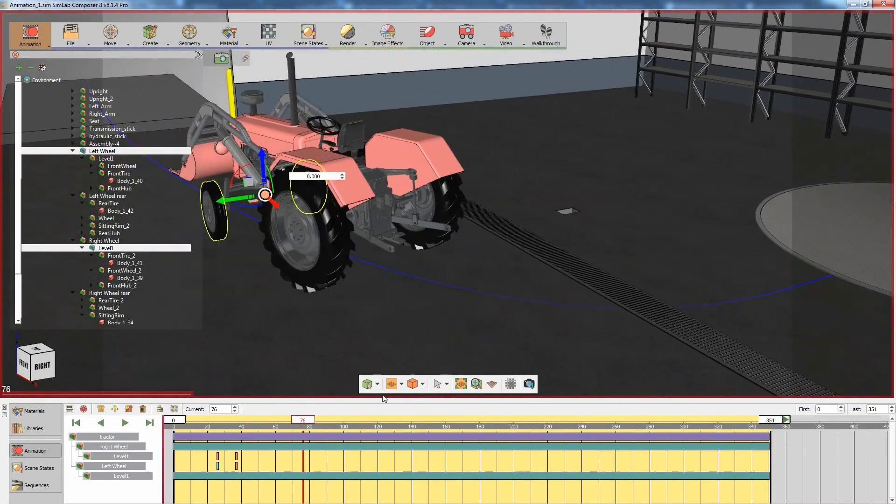
mouse_move(306, 423)
mouse_down()
mouse_move(338, 424)
mouse_move(320, 423)
mouse_up()
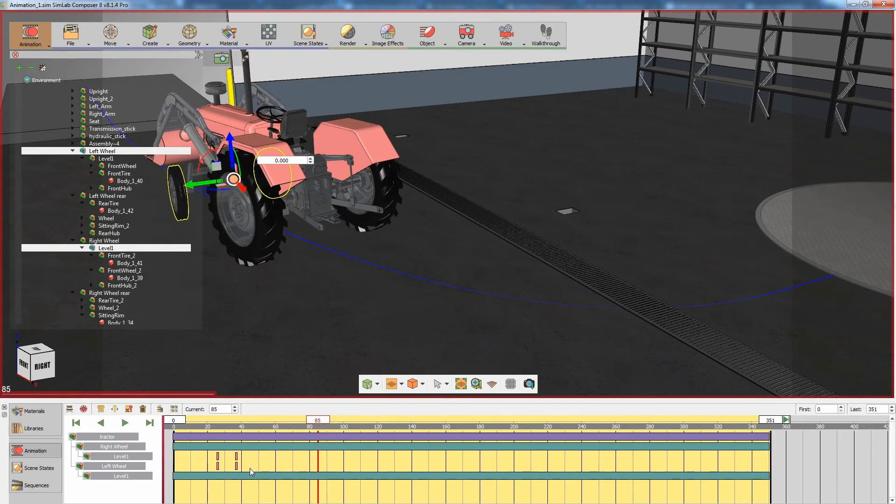
click(236, 459)
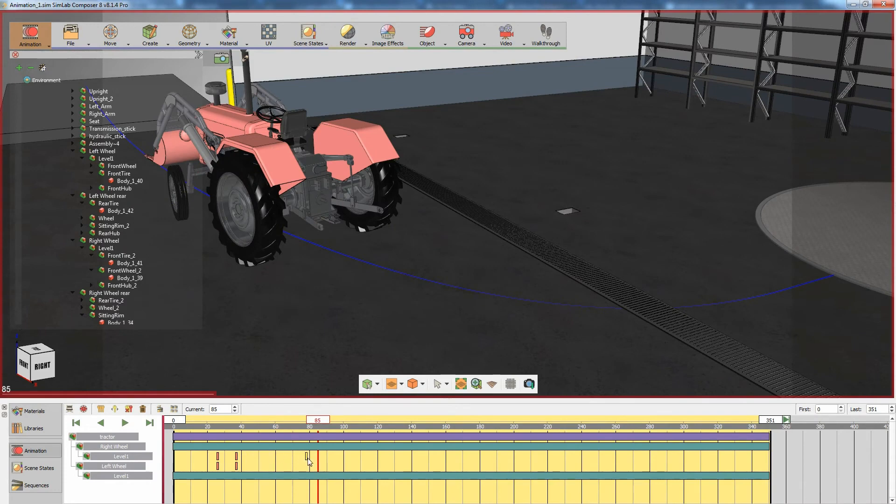
drag(301, 458, 310, 459)
Check the wheel timing along the path and move both wheels' copied steering keyframes to about frames 58 and 99
drag(318, 423, 297, 428)
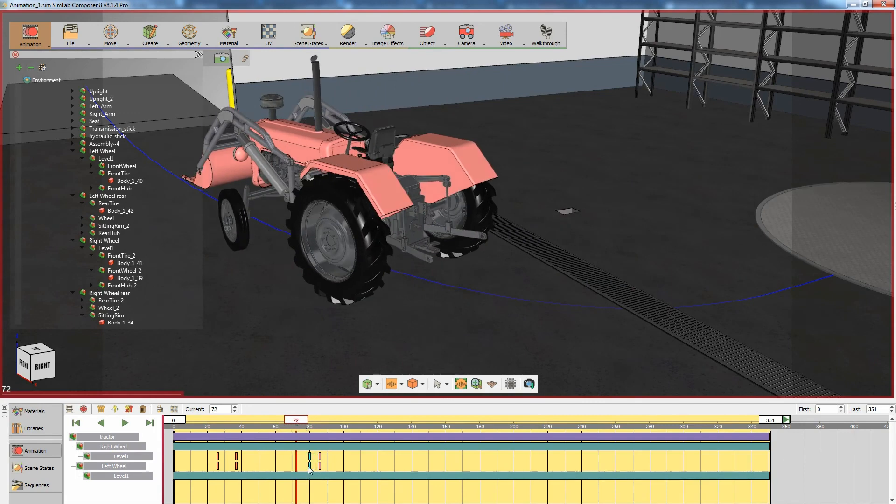
drag(286, 469, 284, 468)
mouse_move(294, 423)
mouse_down()
mouse_move(284, 425)
mouse_move(304, 418)
mouse_move(214, 428)
mouse_move(317, 430)
mouse_up()
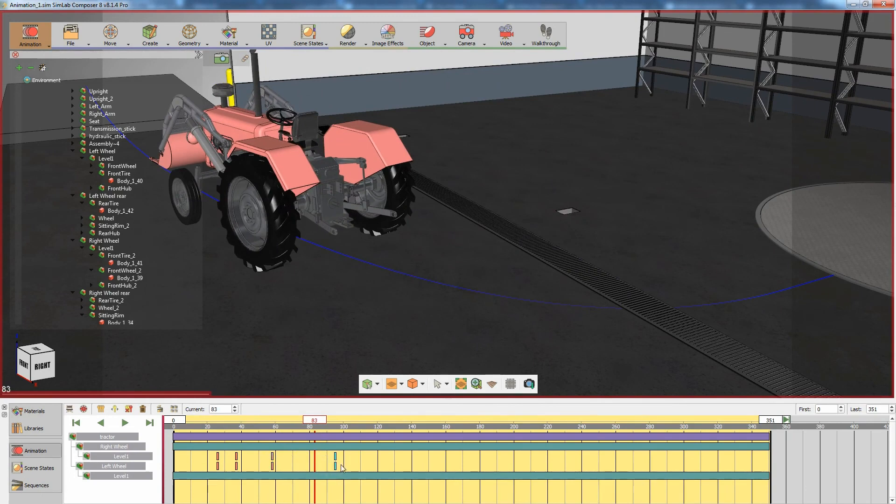
drag(320, 425, 249, 433)
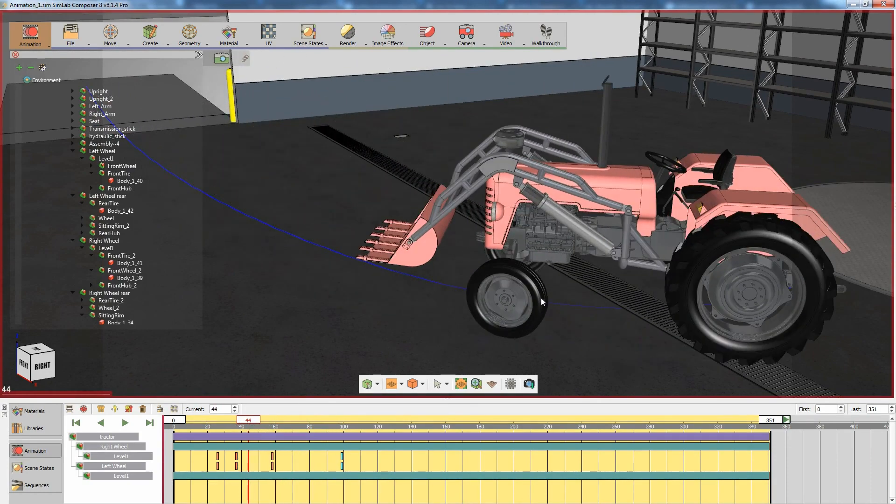
Return to frame 0 and play the animation from a wider view to check the front wheels' steering
middle_drag(541, 297, 441, 279)
scroll(437, 265, down, 3)
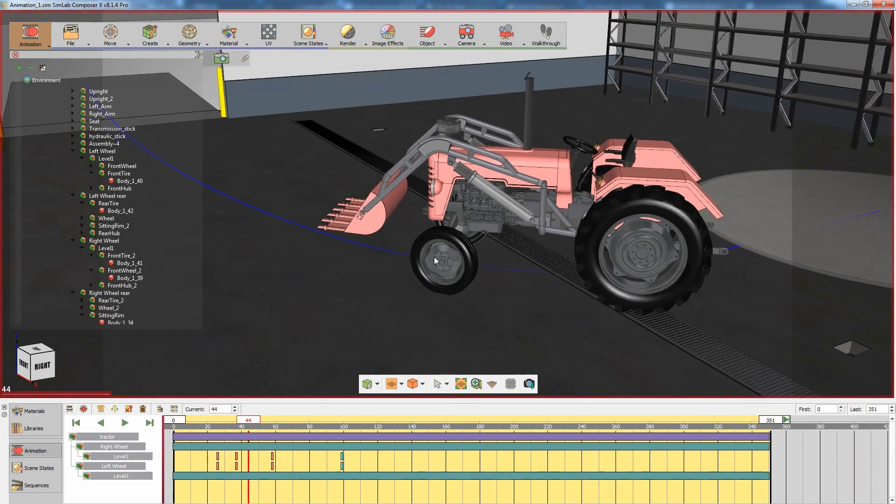
scroll(434, 259, down, 2)
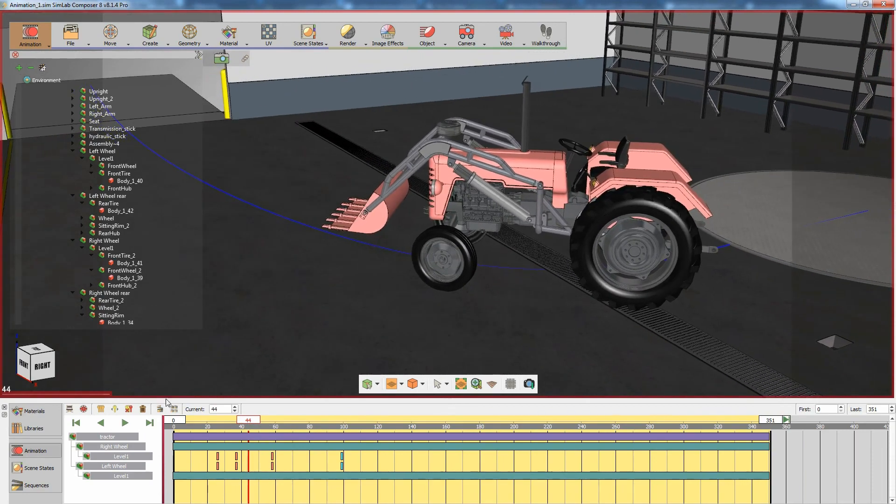
click(76, 423)
scroll(364, 299, down, 5)
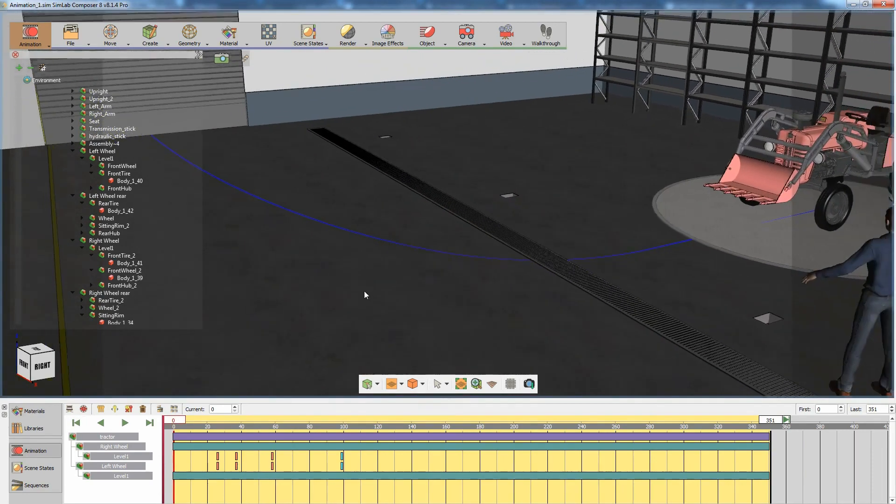
click(126, 423)
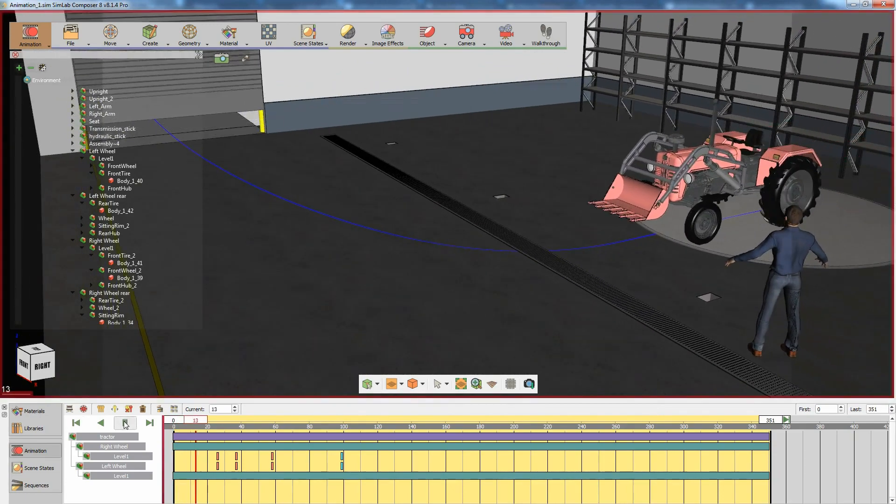